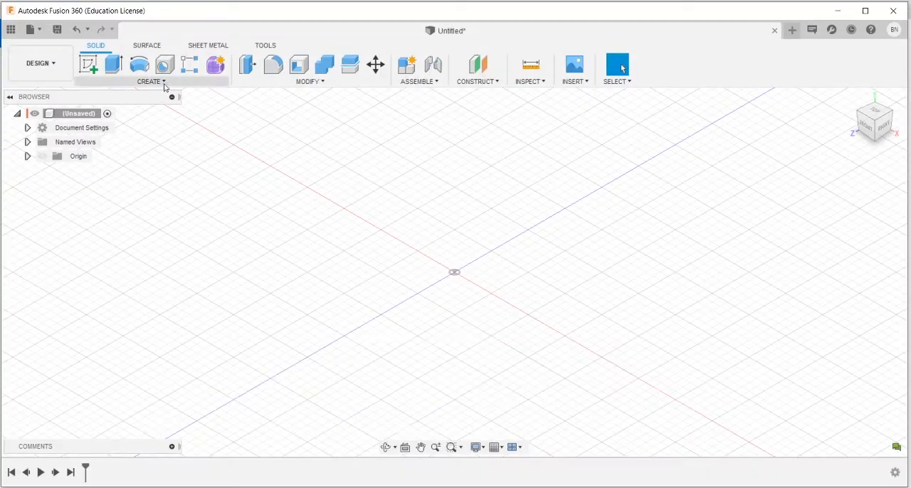
Step: Start a coil on the horizontal origin plane with a 4.5 mm diameter base circle centred on the origin
left_click(164, 82)
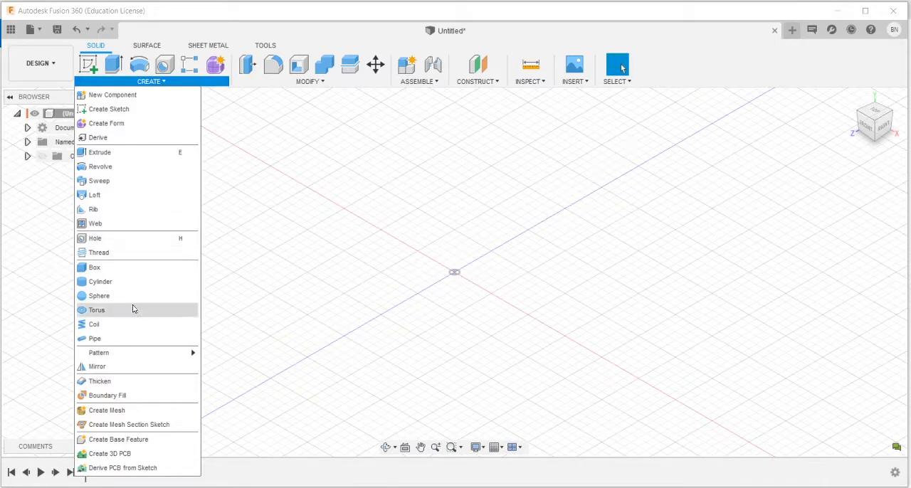
left_click(93, 325)
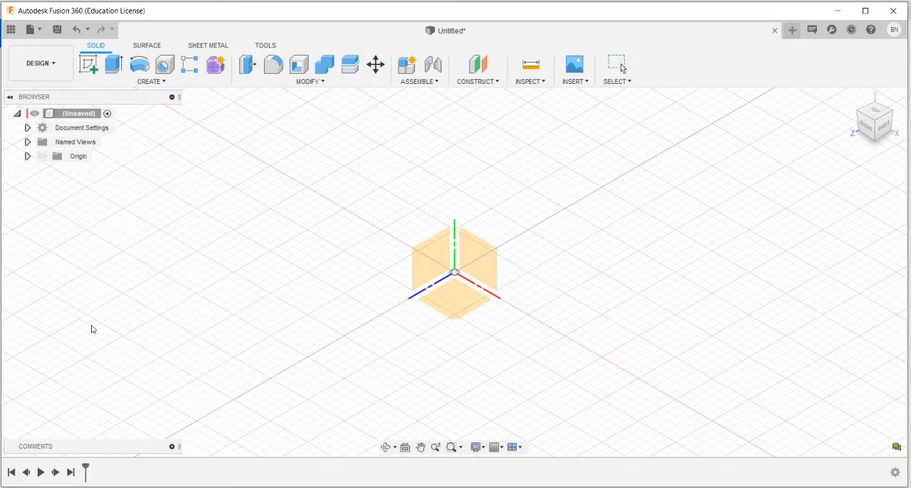
left_click(460, 297)
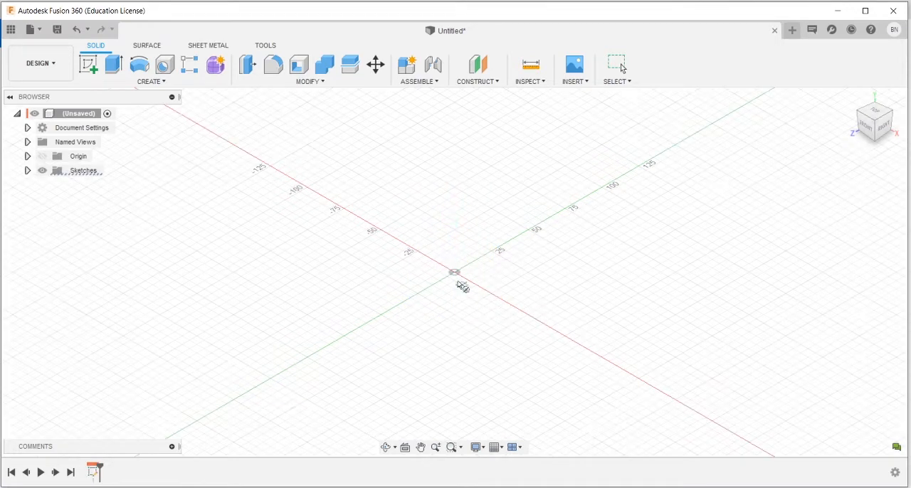
left_click(455, 271)
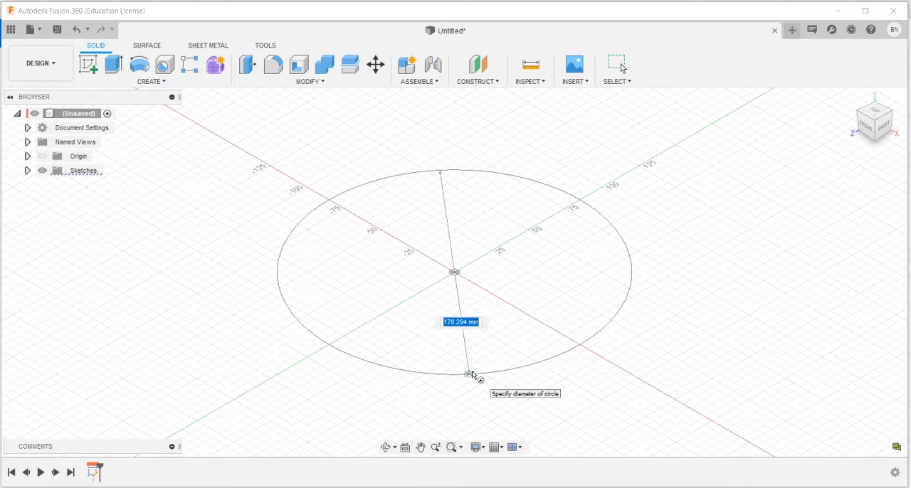
type("4")
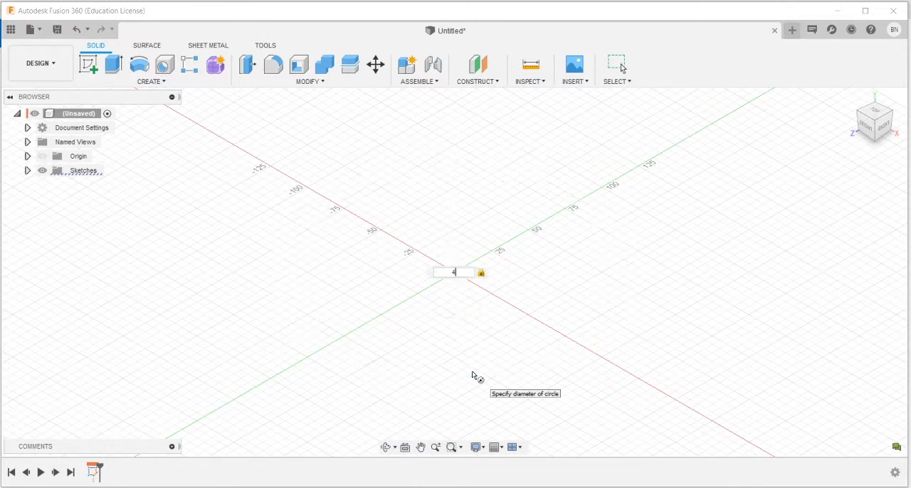
type(".5")
key("Return")
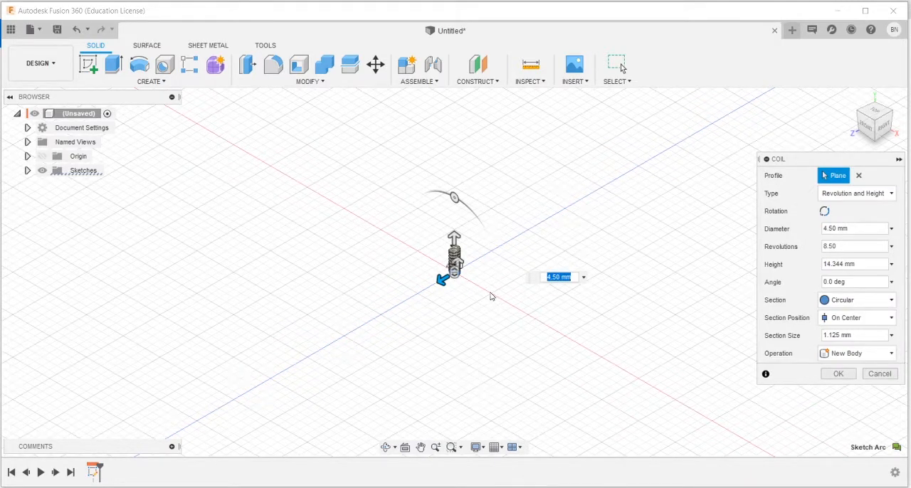
Step: Create the coil as a new body with a 0.5 mm section size, 2.5 mm height and 4.75 revolutions
scroll(491, 297, "up", 5)
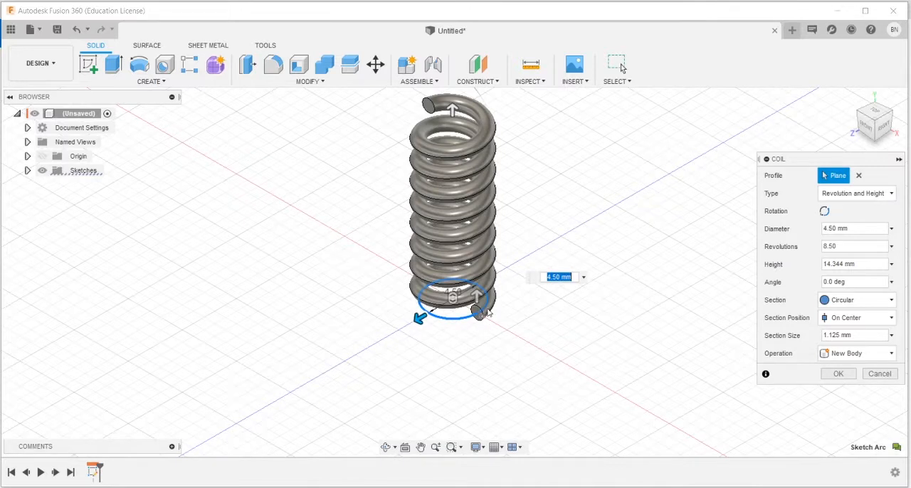
scroll(474, 319, "up", 3)
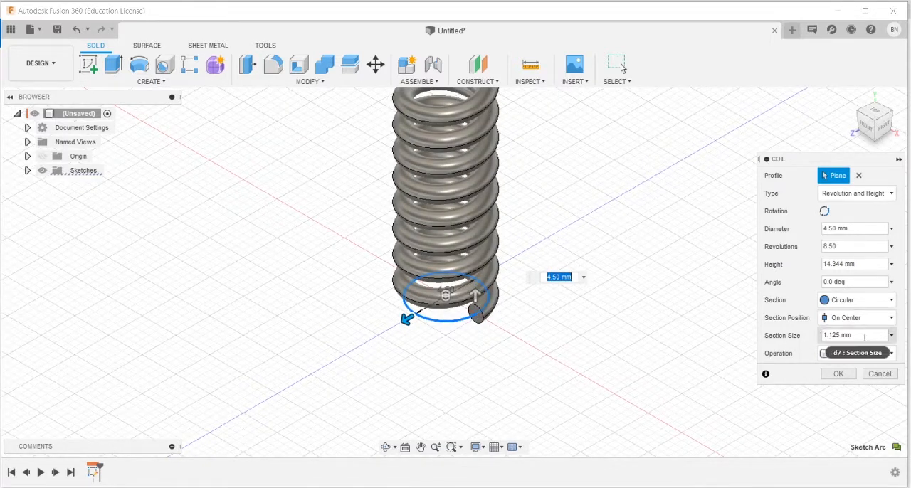
left_click_drag(853, 335, 810, 341)
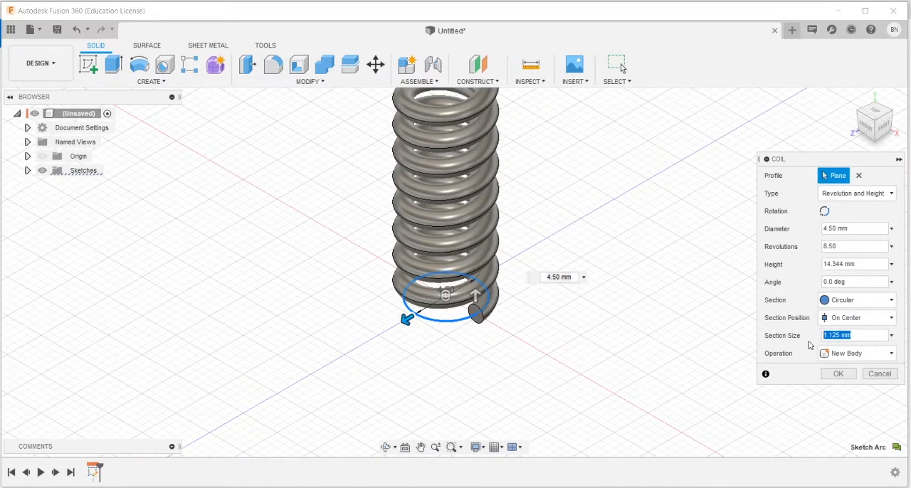
type("0.5")
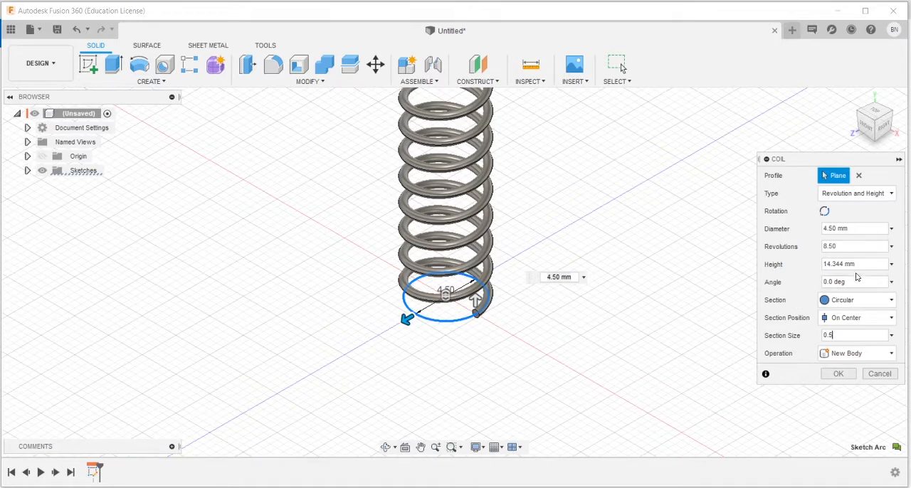
left_click(864, 264)
type("2.5")
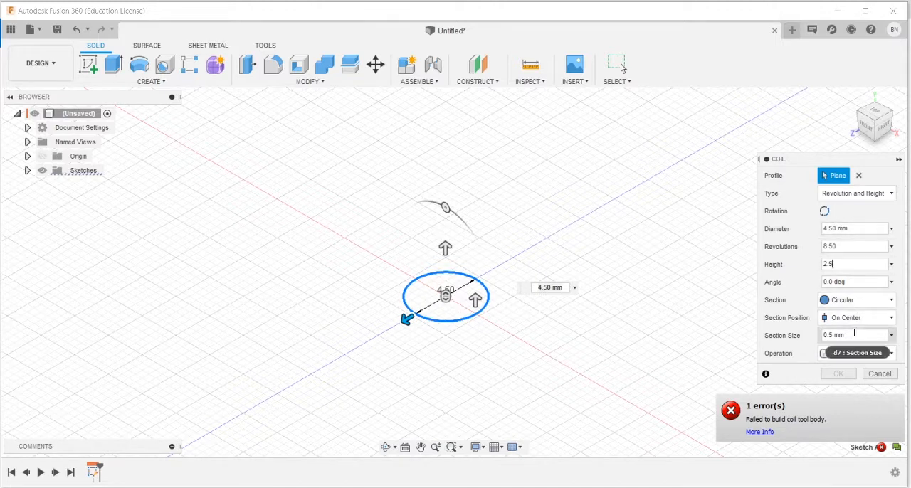
left_click(853, 247)
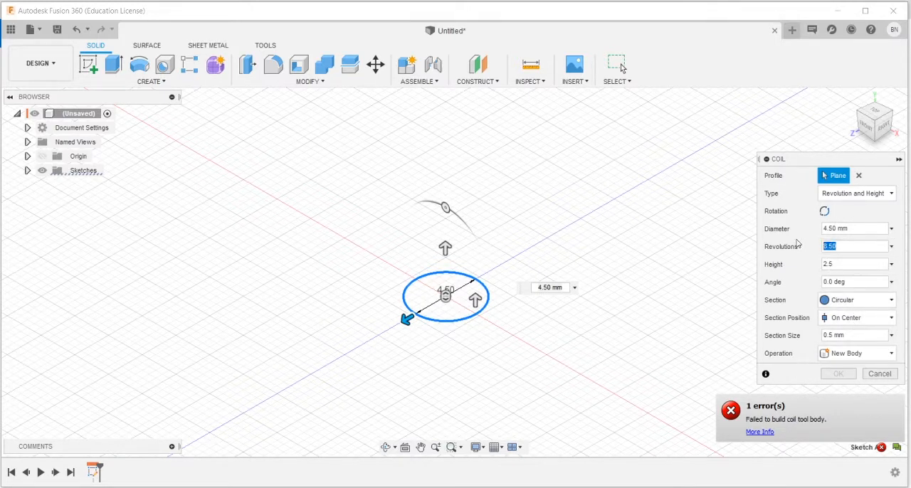
type("4.7")
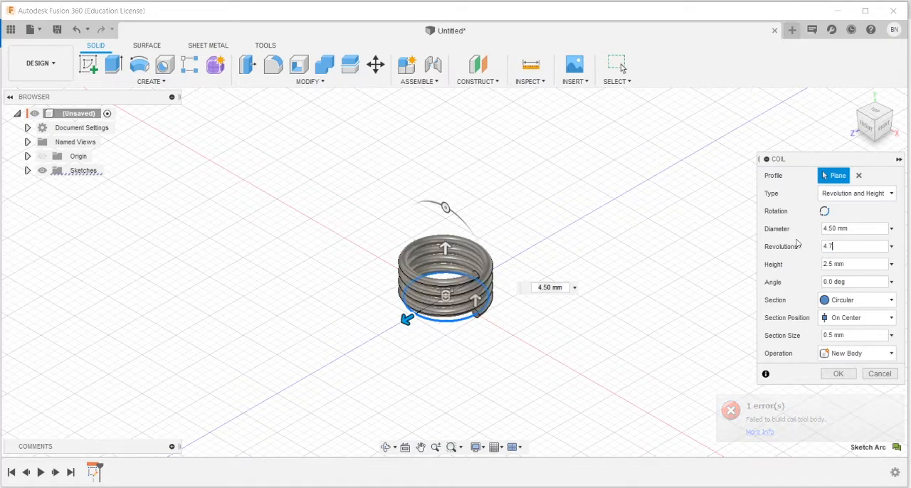
type("5")
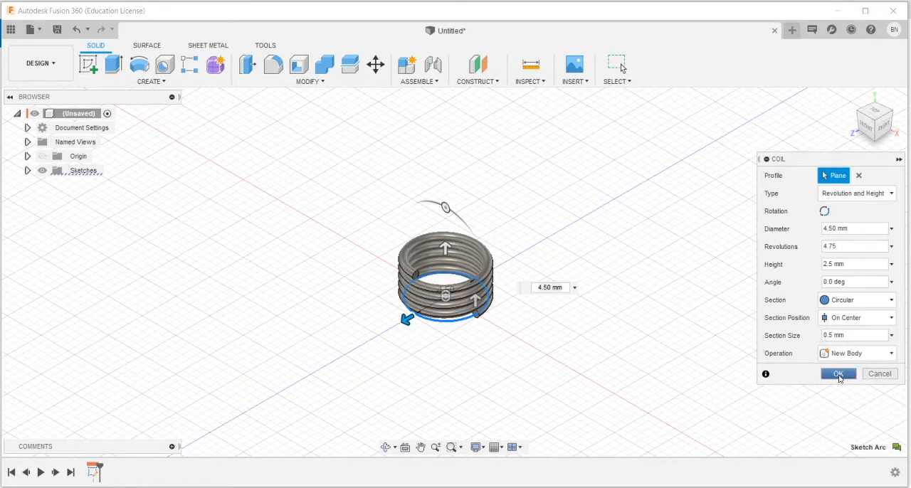
left_click(838, 375)
Step: Start a second coil on the horizontal origin plane with a 4.5 mm diameter circle centred on the origin
mouse_move(499, 348)
middle_mouse_down("shift")
mouse_move(494, 339)
mouse_move(517, 338)
mouse_move(481, 336)
mouse_move(498, 331)
mouse_move(470, 320)
mouse_move(498, 321)
mouse_move(488, 335)
middle_mouse_up("shift")
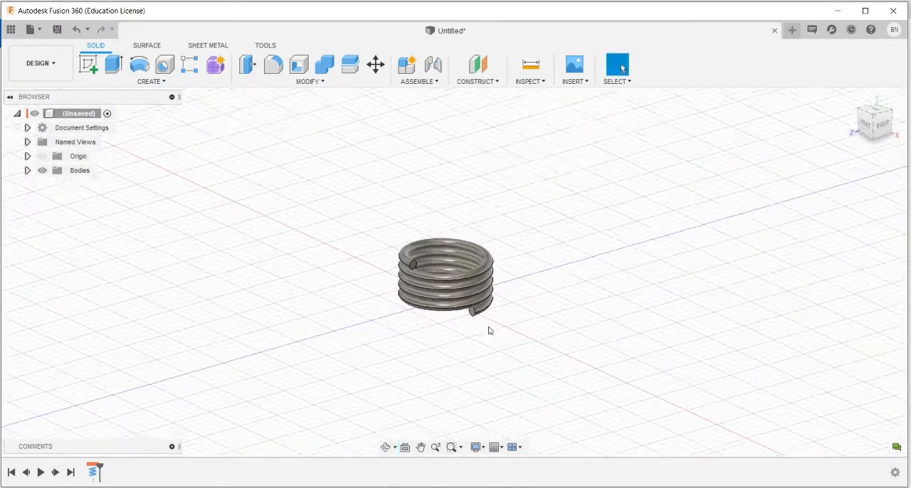
left_click(152, 81)
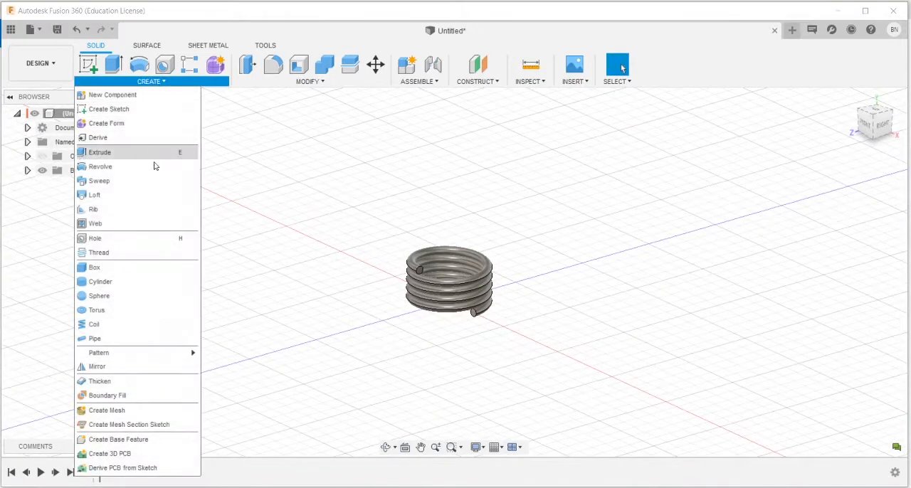
left_click(97, 326)
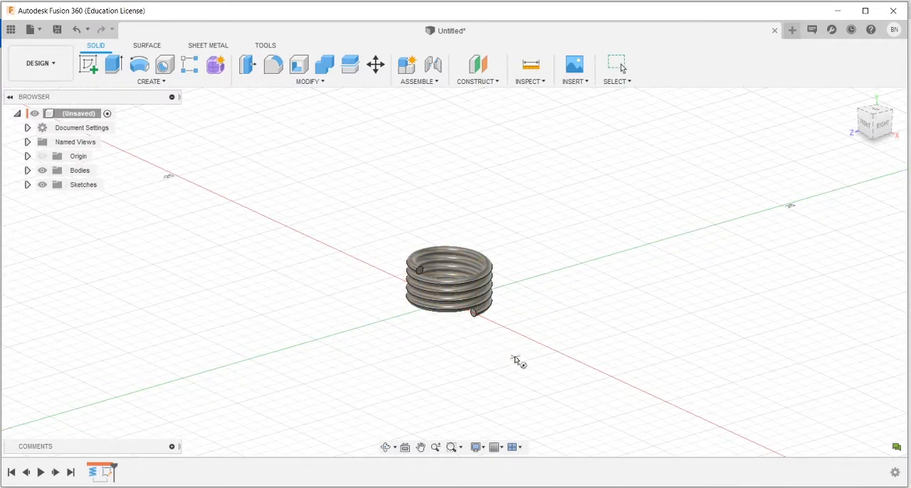
middle_click_drag(443, 317, 451, 282, "shift")
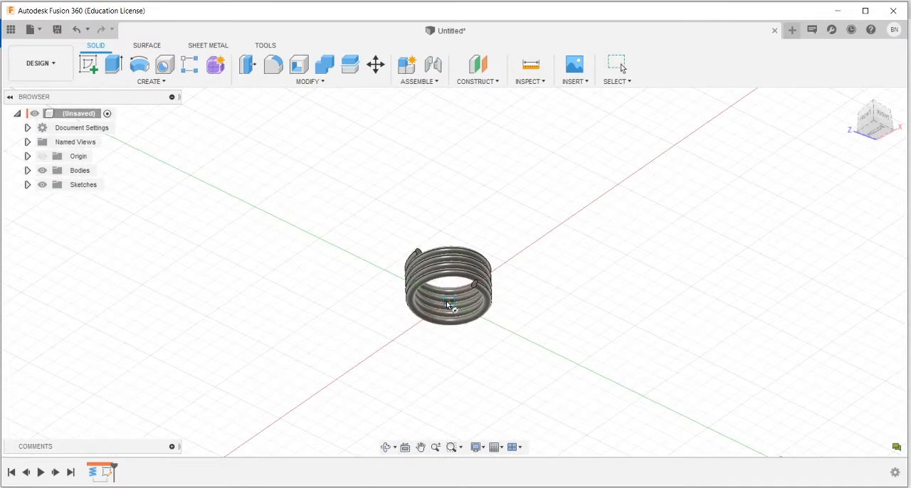
left_click(446, 301)
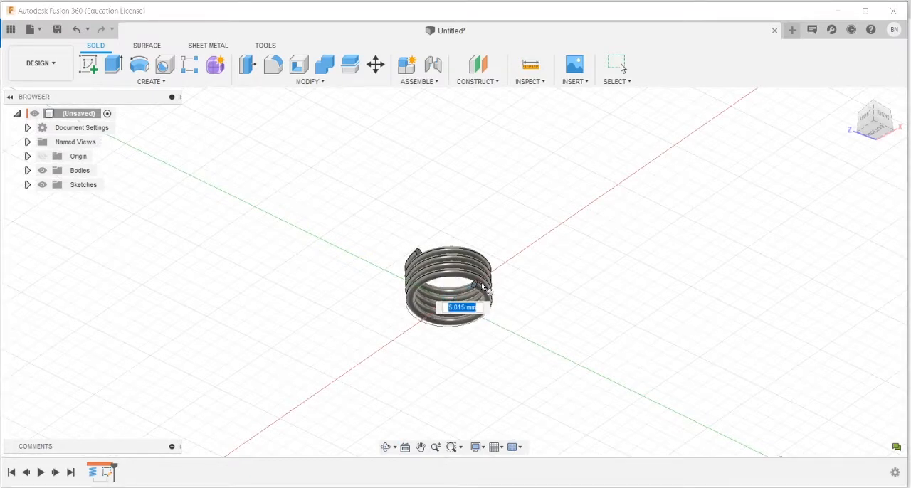
type("4.5")
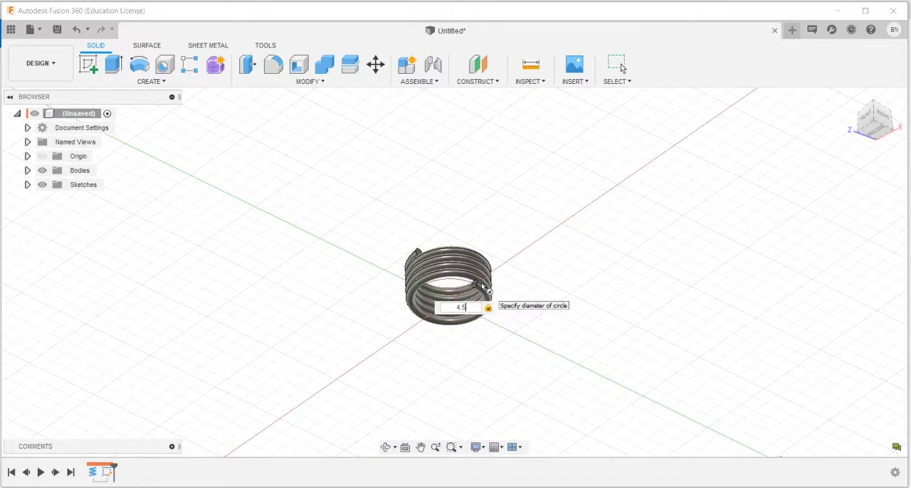
key("Return")
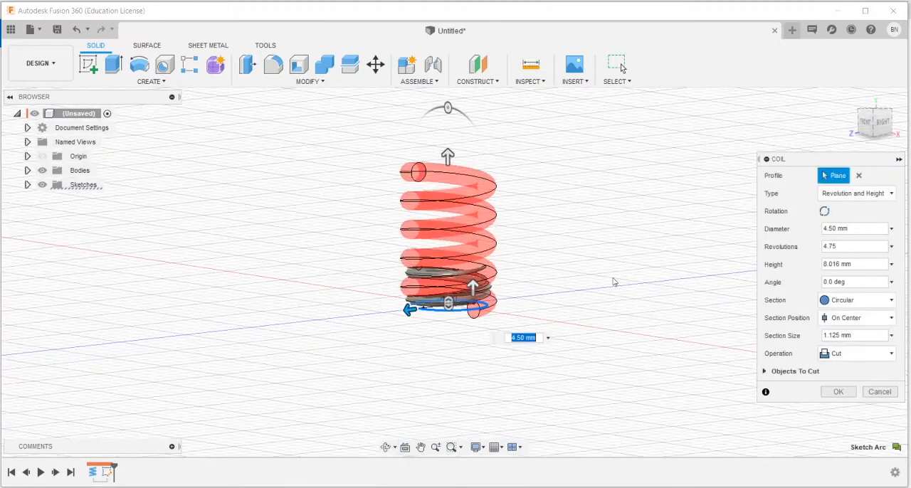
Step: Point the second coil downward with a height of -5 mm, using the Join operation and a 0.5 mm section size
left_click_drag(448, 155, 449, 386)
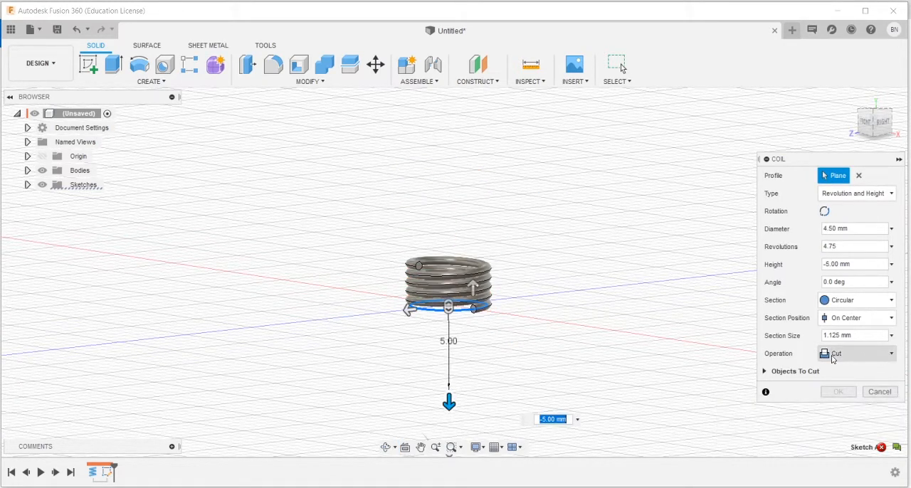
left_click(857, 355)
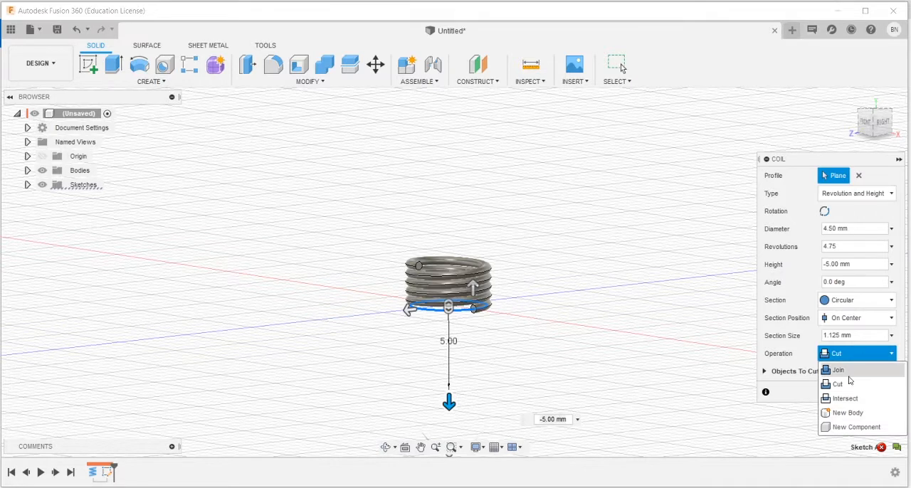
left_click(844, 371)
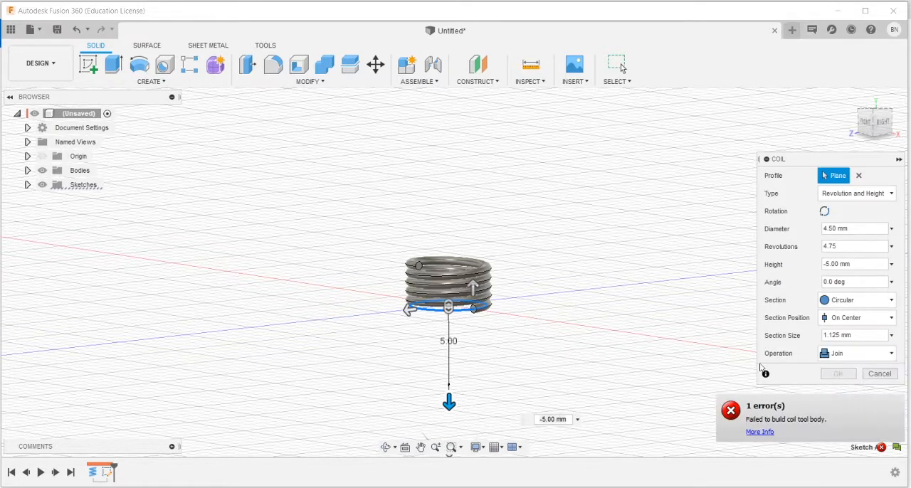
left_click(861, 336)
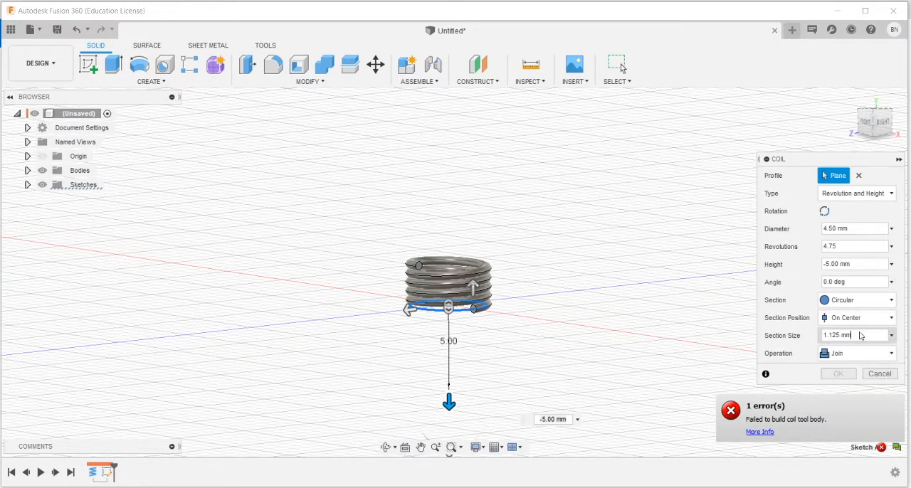
double_click(820, 337)
key("BackSpace")
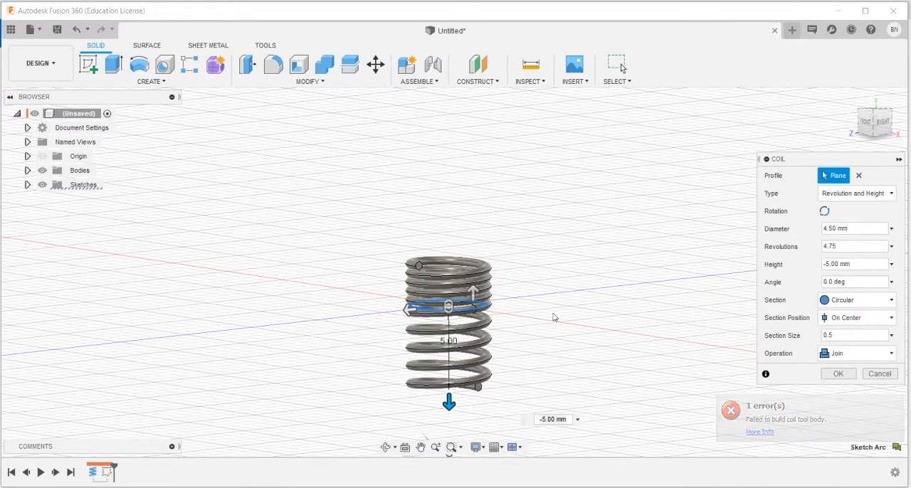
Step: Set the second coil's height to -17.5 mm
scroll(482, 317, "up", 5)
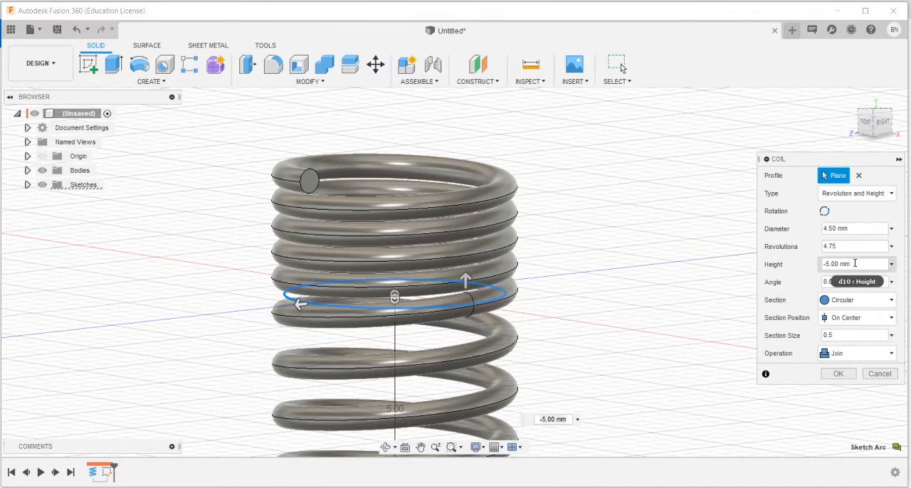
left_click(836, 268)
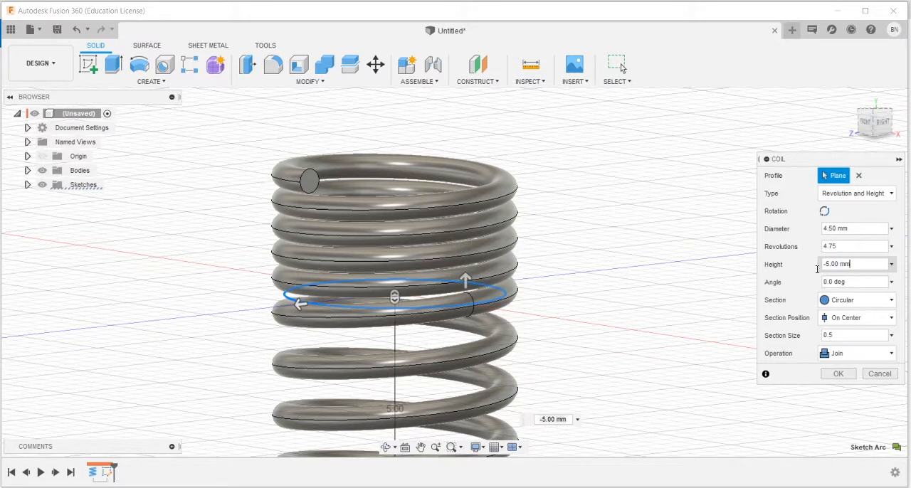
left_click_drag(852, 265, 818, 270)
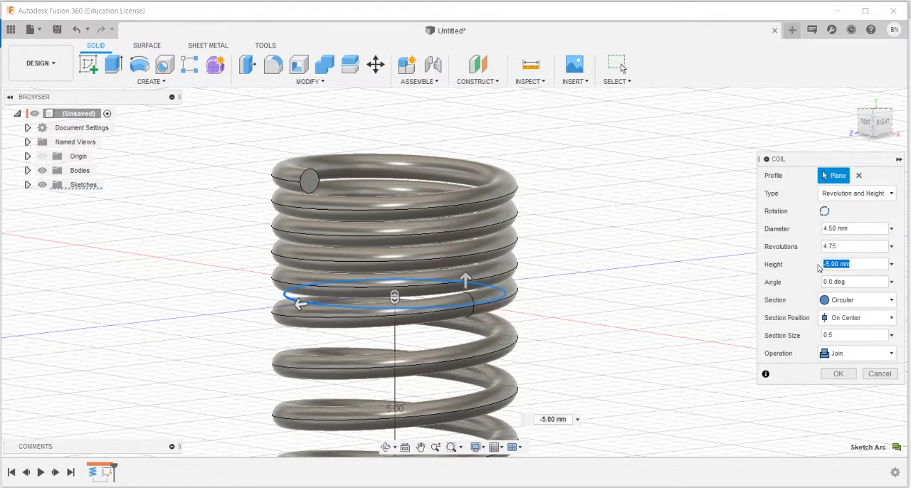
key("BackSpace")
type("-17")
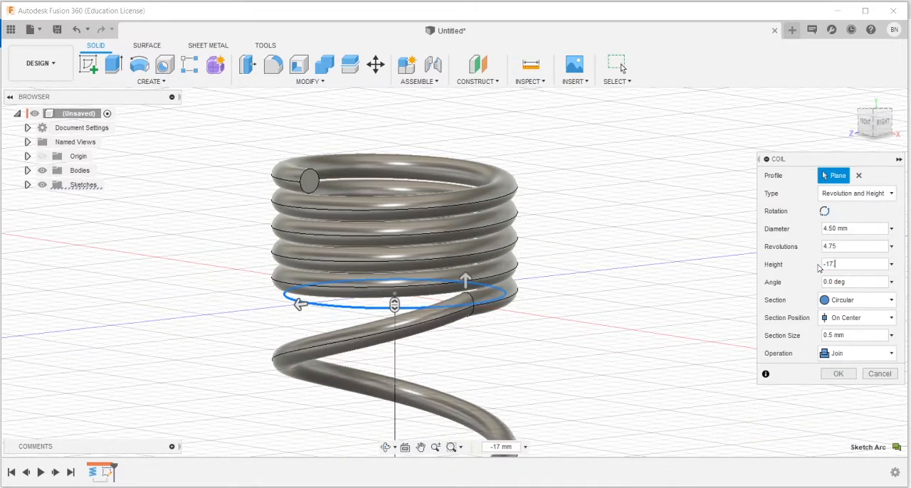
type(".7.5")
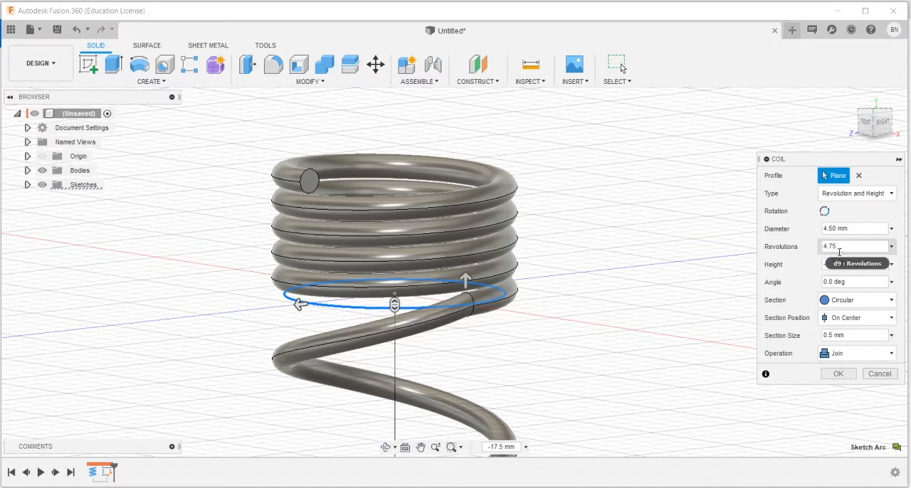
Step: Set the second coil's revolutions to 8.5
left_click(847, 245)
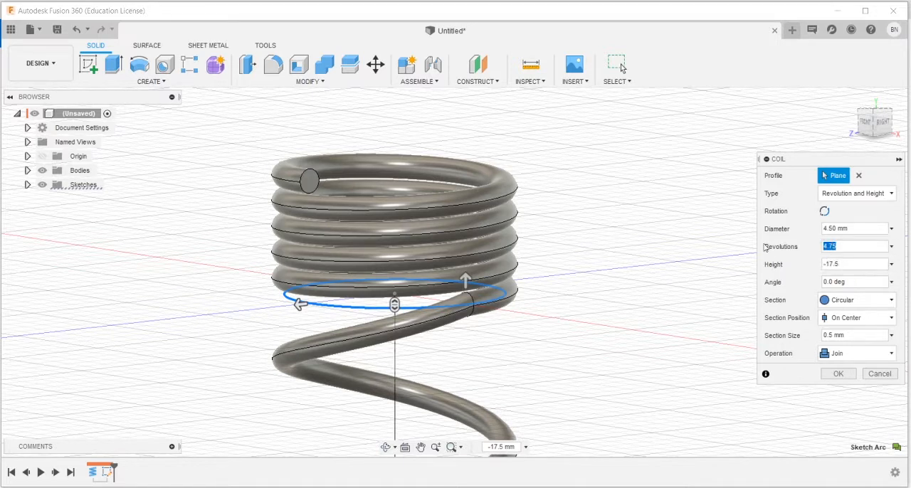
type("8")
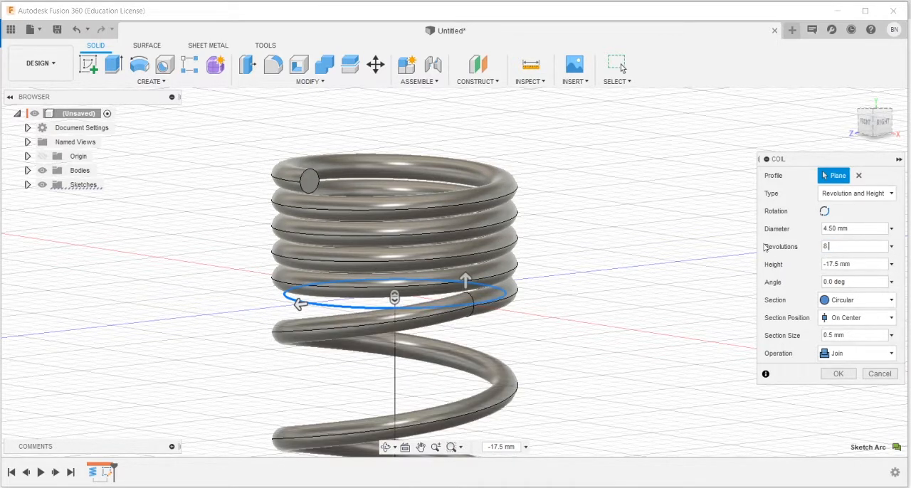
type(".5")
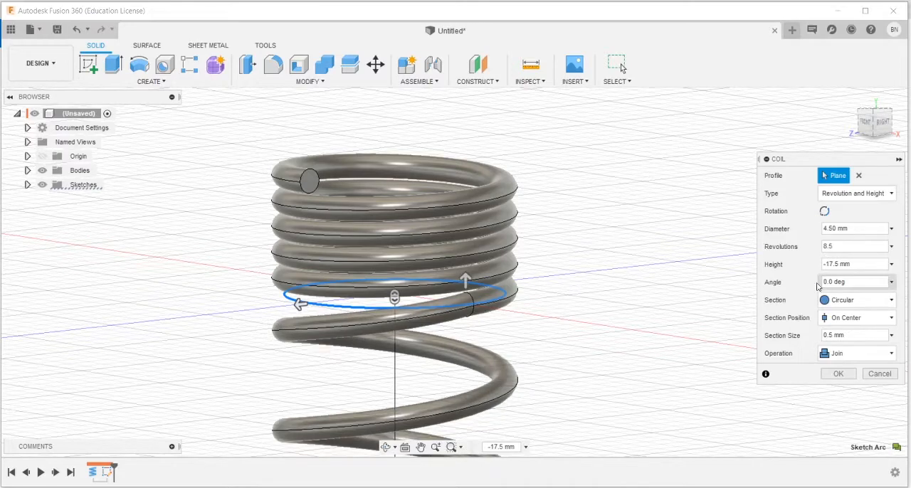
scroll(564, 363, "down", 6)
scroll(563, 367, "up", 5)
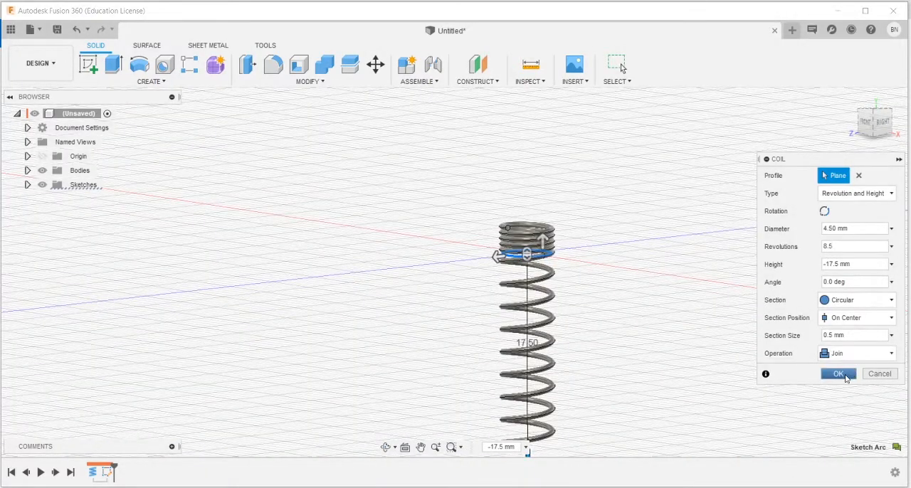
Step: Create the second coil as set up and examine its open lower end
left_click(846, 379)
scroll(585, 386, "down", 3)
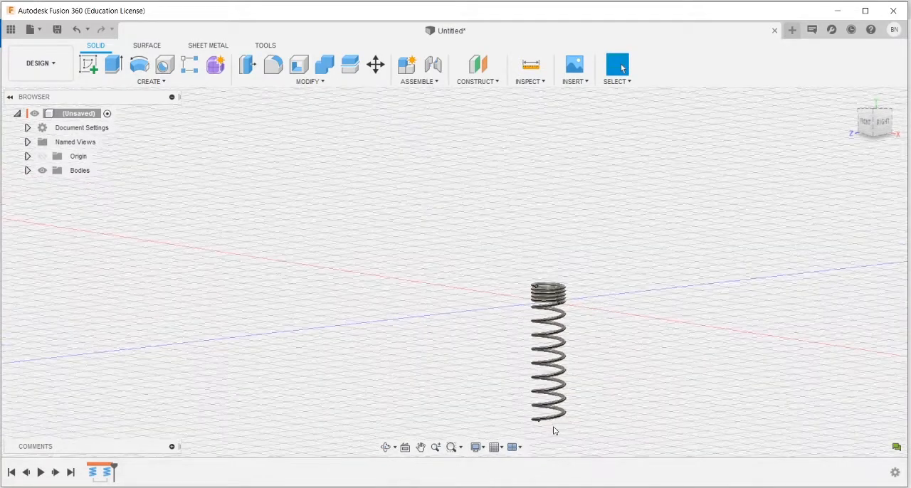
scroll(549, 427, "up", 8)
middle_click_drag(553, 417, 545, 421, "shift")
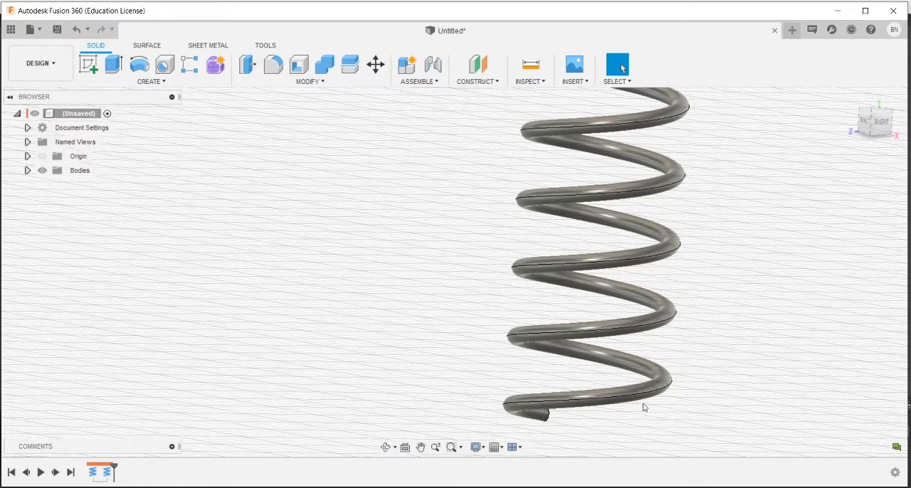
middle_click_drag(610, 417, 609, 407, "shift")
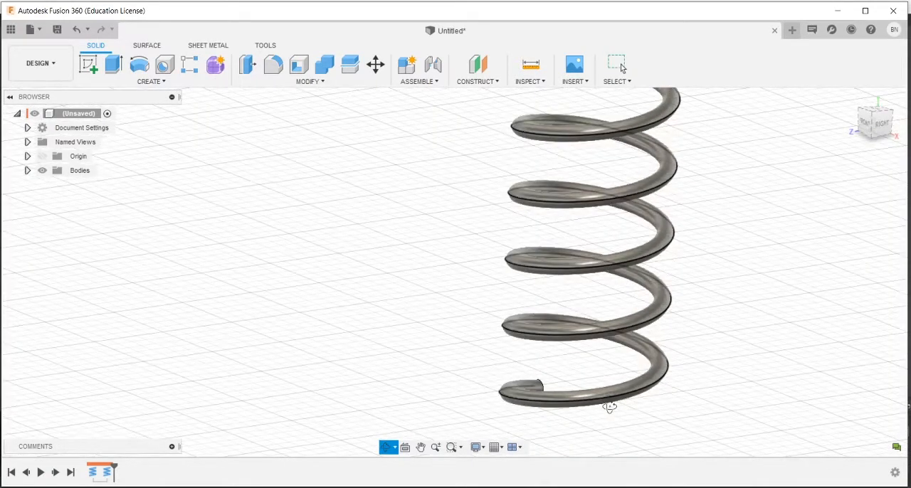
scroll(610, 409, "down", 5)
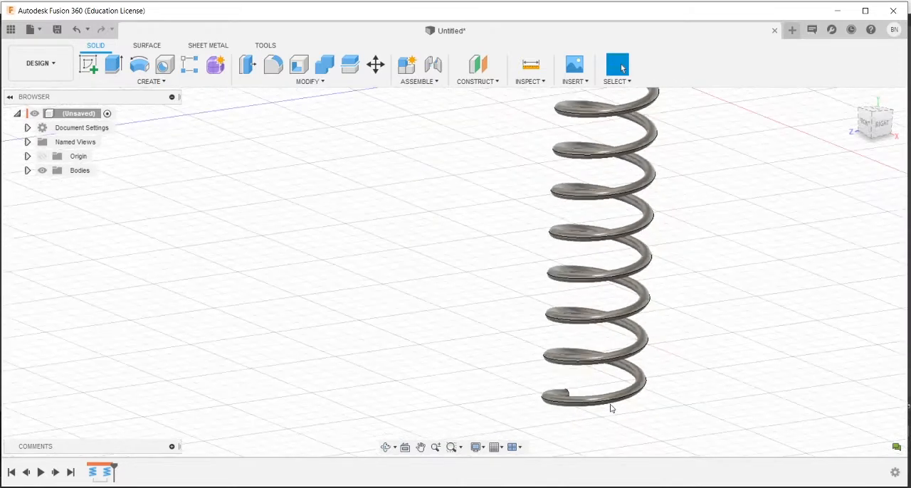
Step: Create a construction plane offset -17.5 mm from the horizontal origin plane, at the second coil's lower end
left_click(530, 83)
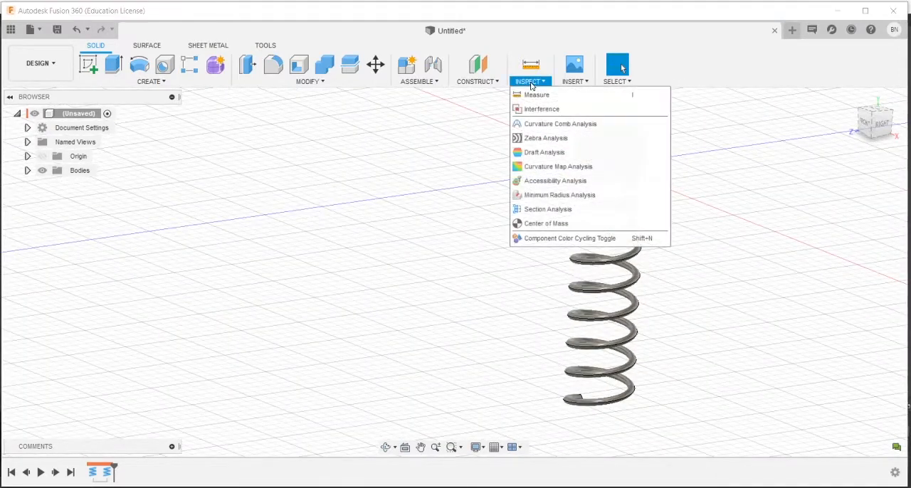
left_click(487, 83)
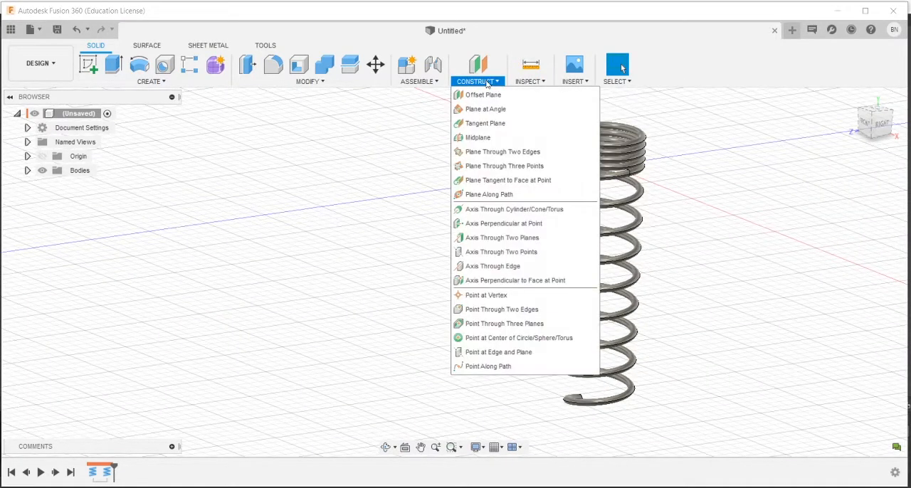
left_click(484, 95)
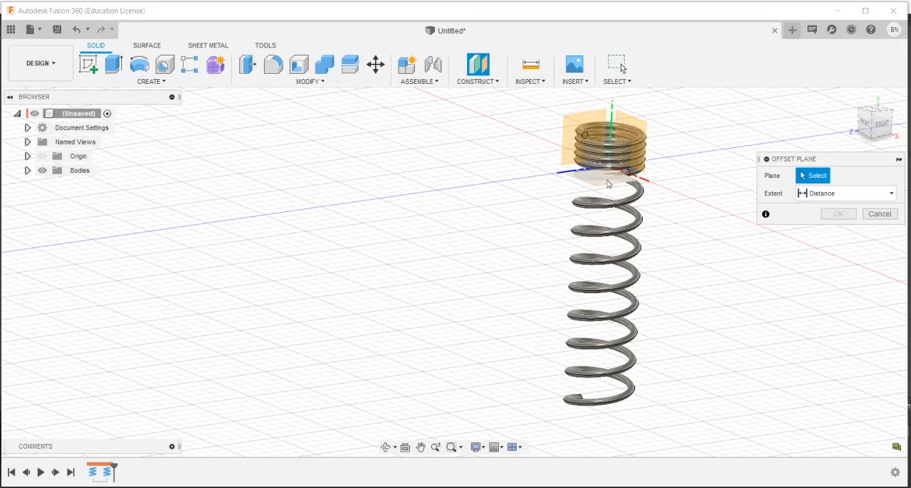
left_click(606, 180)
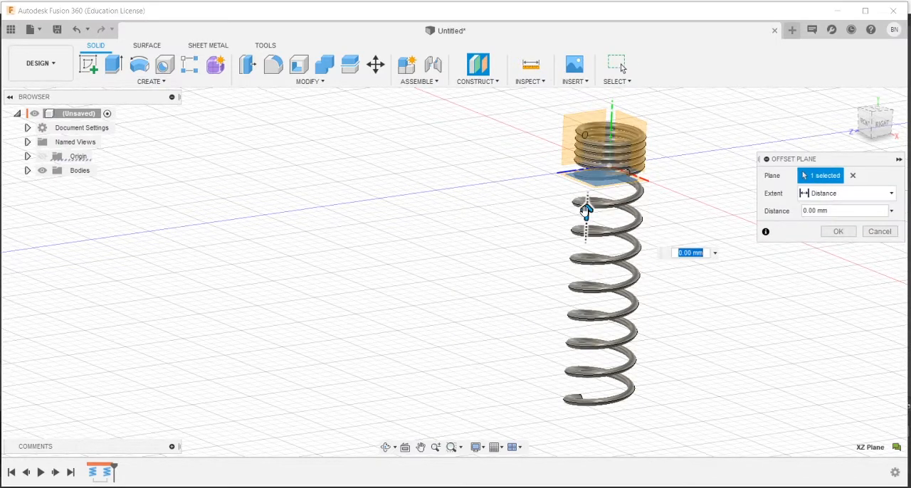
left_click_drag(585, 209, 579, 387)
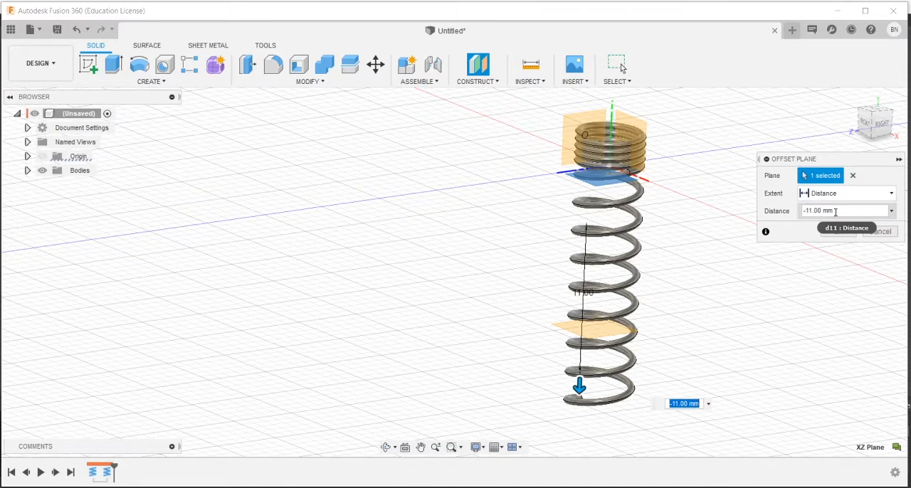
left_click_drag(836, 212, 805, 215)
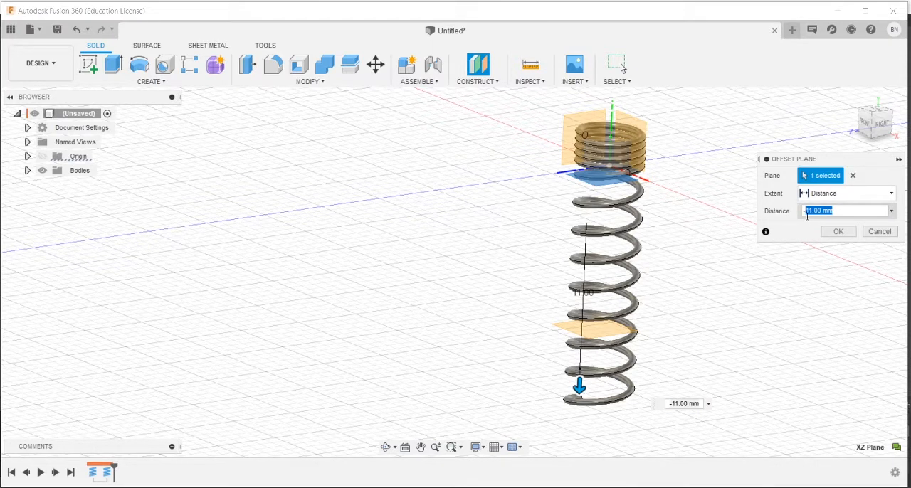
type("-17.5")
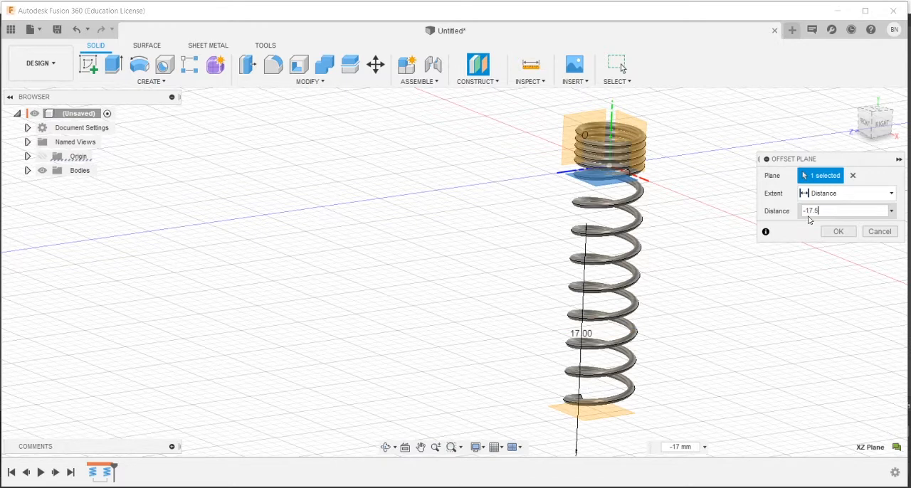
key("Return")
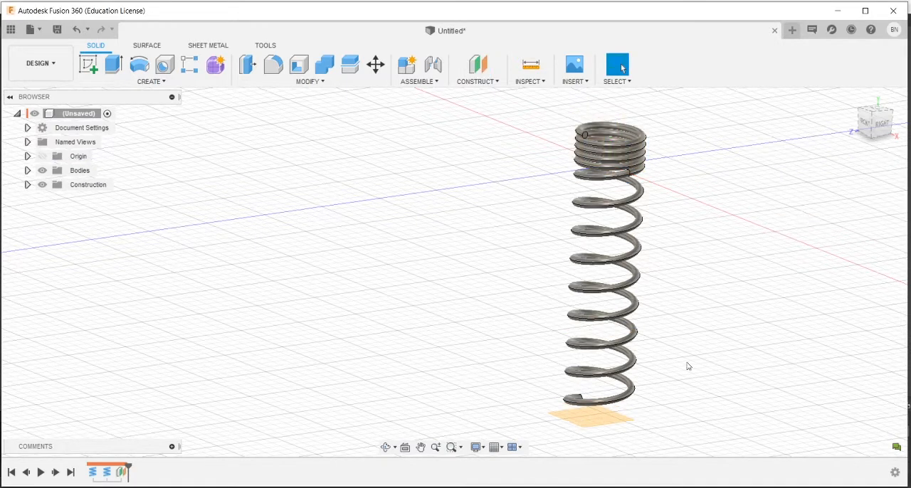
Step: Start a sketch on the new offset plane and draw a 4.5 mm diameter circle centred on the origin
middle_click_drag(577, 431, 613, 422, "shift")
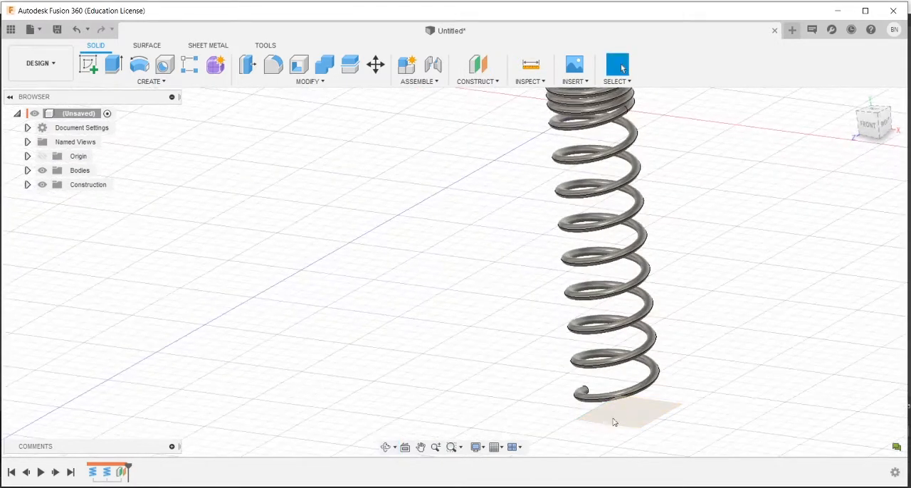
left_click(630, 418)
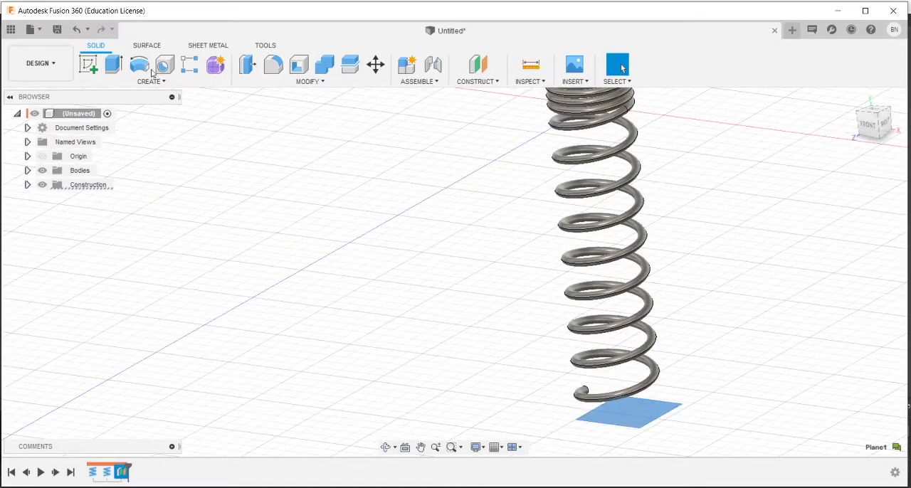
left_click(88, 64)
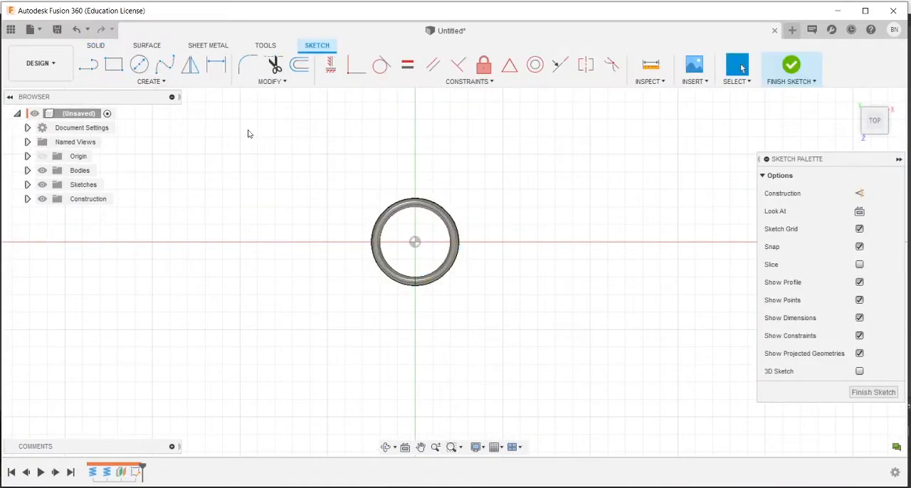
left_click(139, 64)
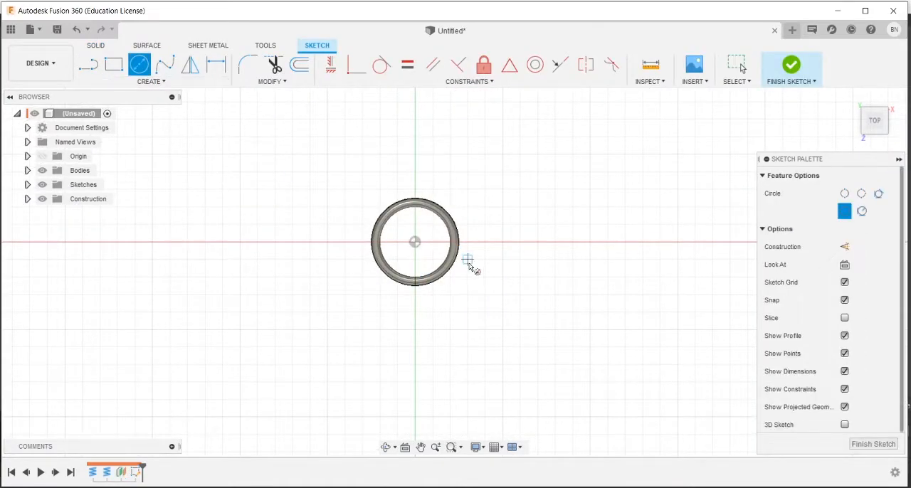
left_click(414, 242)
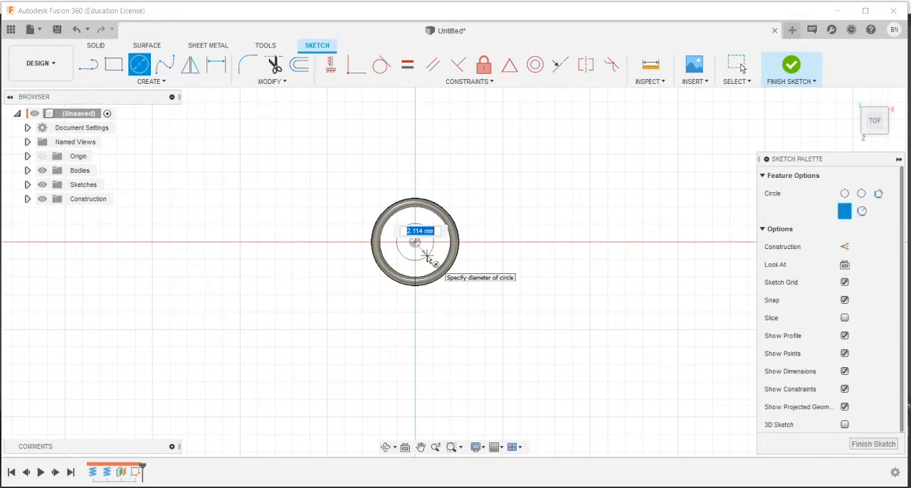
type("4.5")
key("Return")
key("Escape")
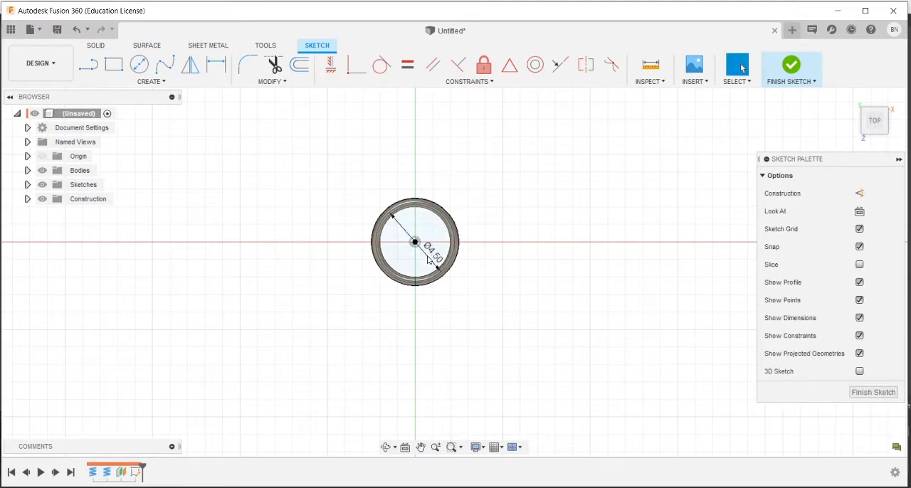
Step: Draw a horizontal line from the circle's left quadrant to its centre and a vertical line from there to its lower quadrant
middle_click_drag(459, 316, 456, 308, "shift")
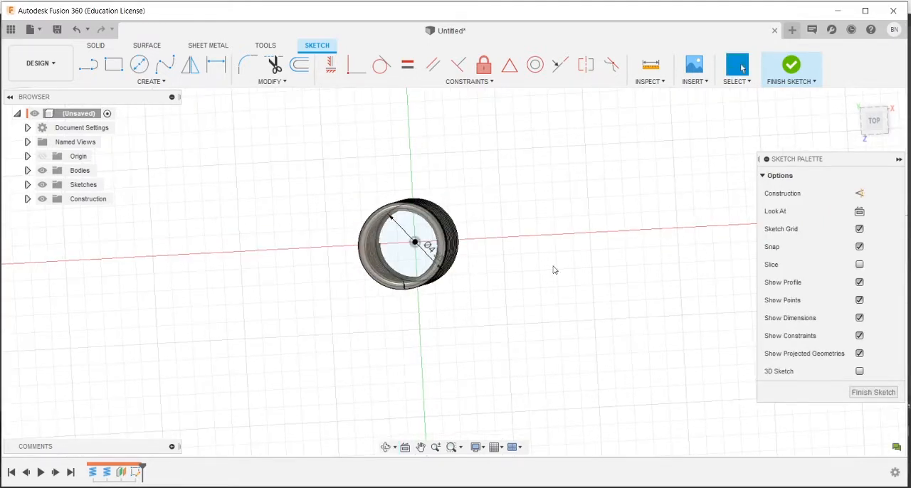
left_click(875, 122)
left_click(89, 65)
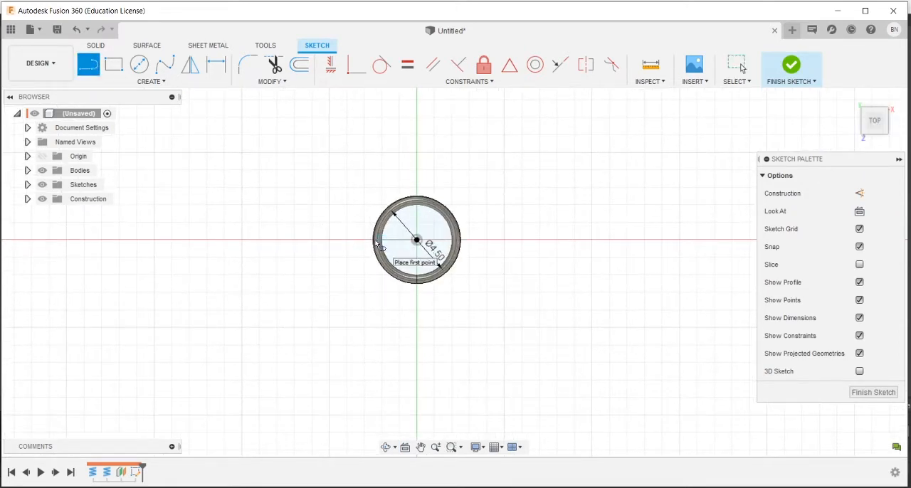
left_click(375, 240)
left_click(416, 240)
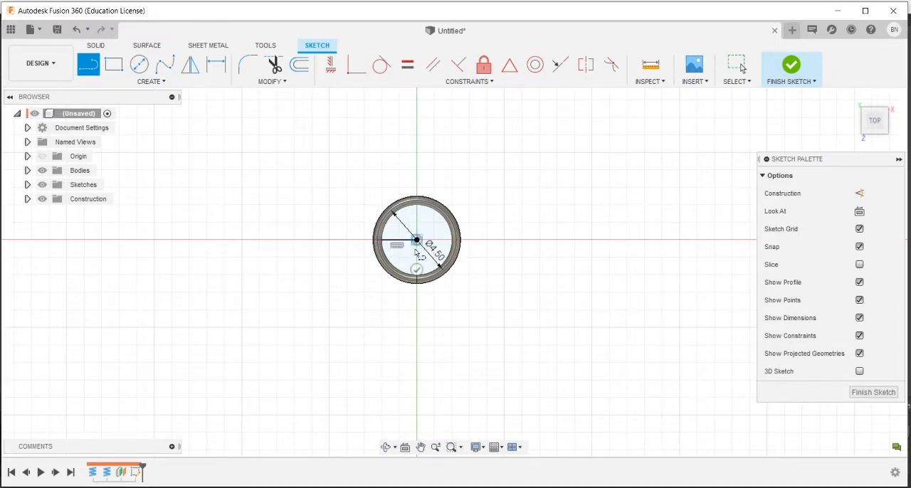
left_click(416, 282)
key("Escape")
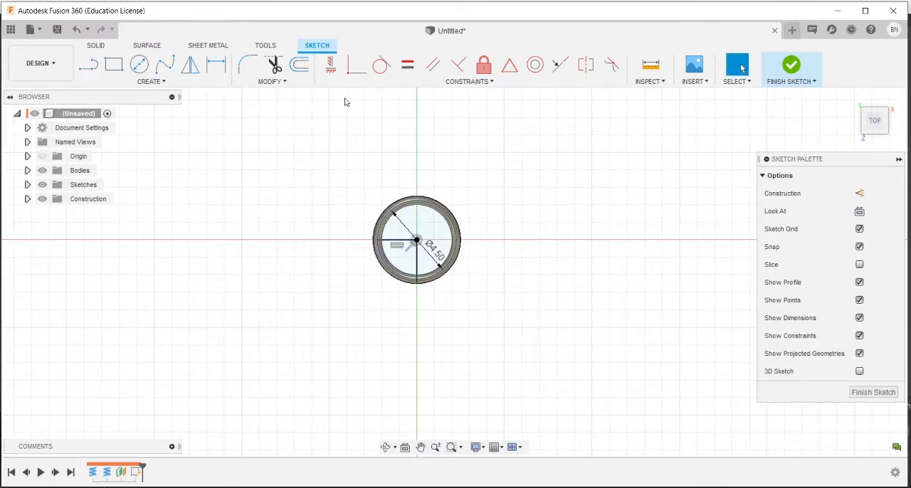
Step: Trim the quarter arc between the two perpendicular lines and convert both lines to construction geometry
left_click(276, 66)
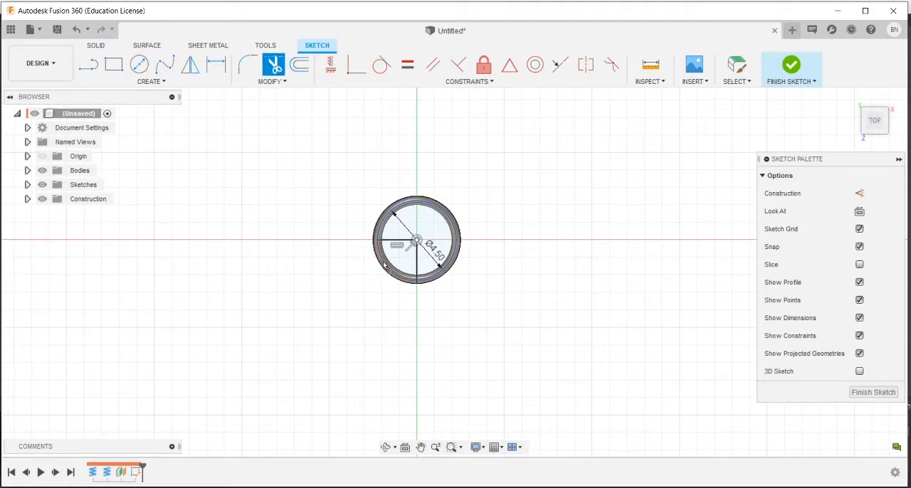
key("Escape")
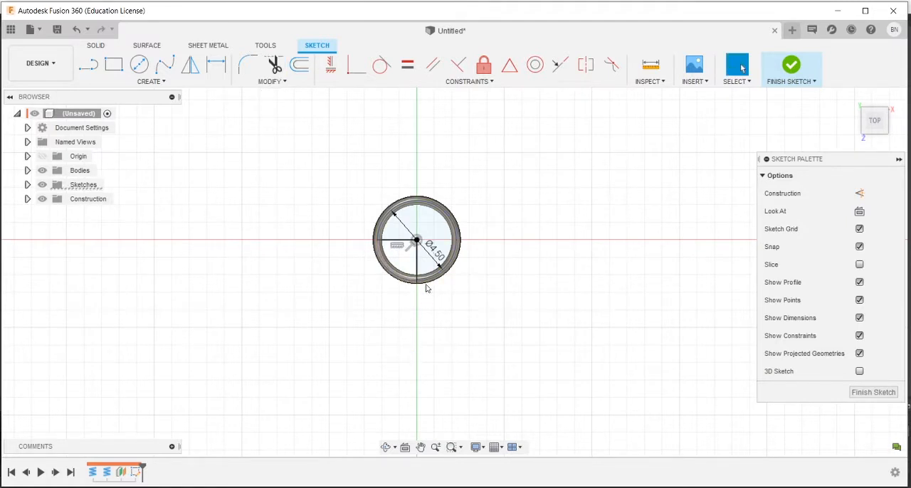
left_click(417, 264)
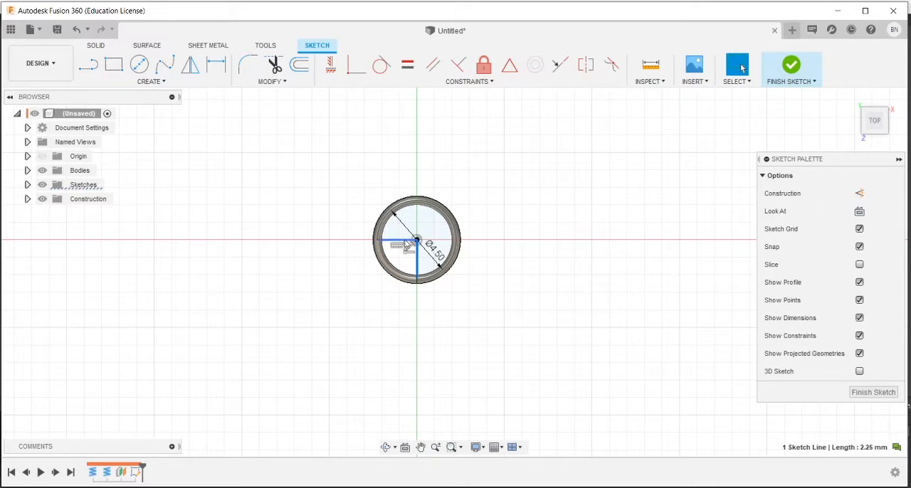
left_click(405, 243, "shift")
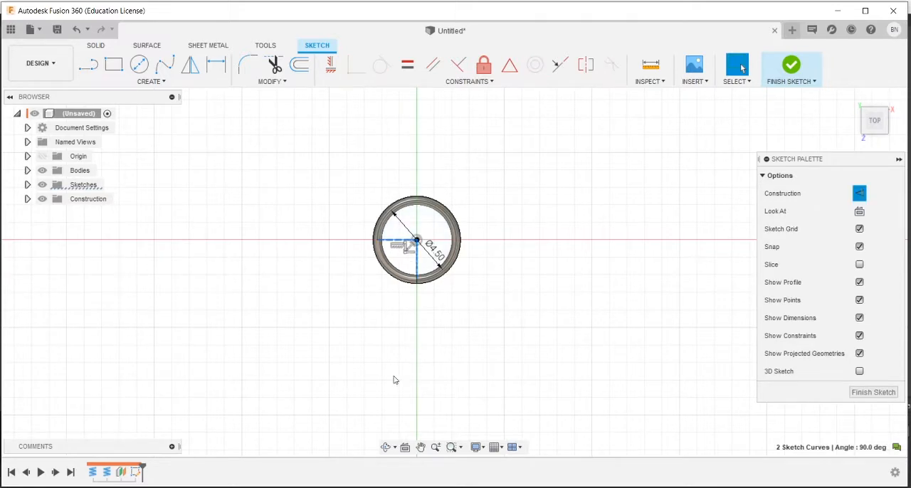
middle_click_drag(365, 354, 386, 321, "shift")
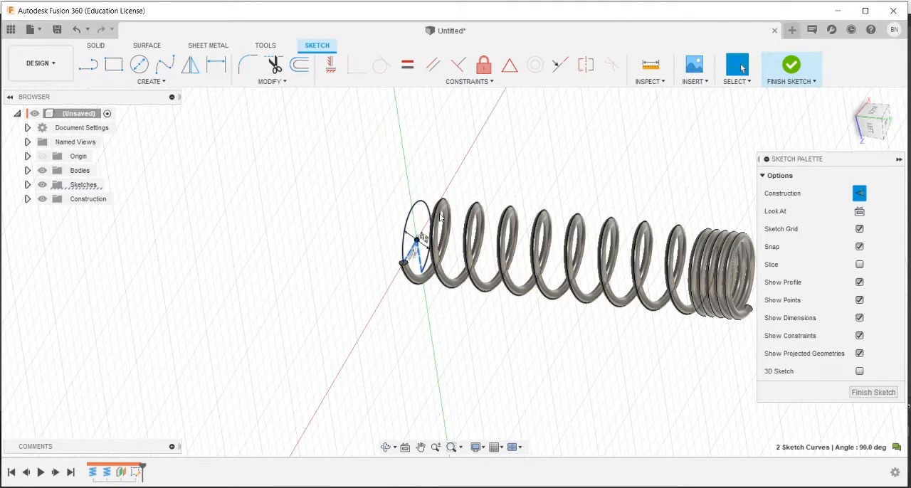
left_click(348, 294)
Step: Project the circular edge of the second coil's end face into the sketch with Projection Link on
middle_click_drag(350, 265, 435, 304, "shift")
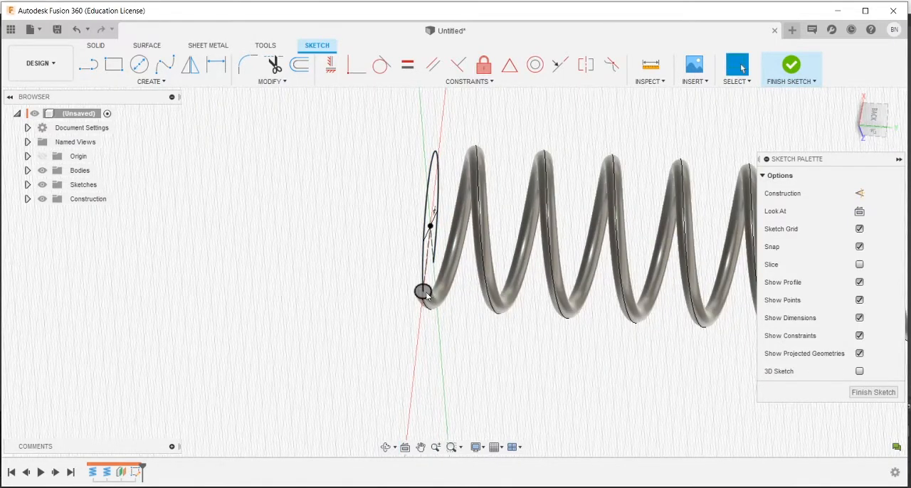
left_click(430, 178)
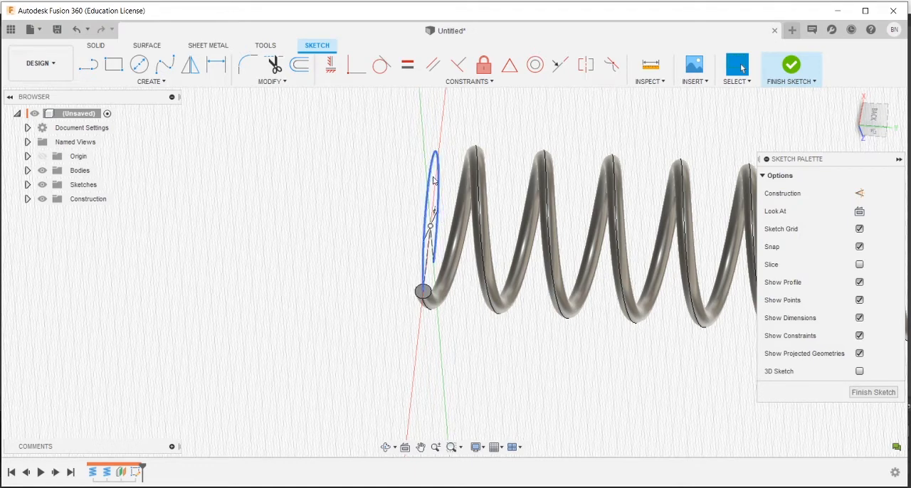
middle_click_drag(411, 270, 399, 260, "shift")
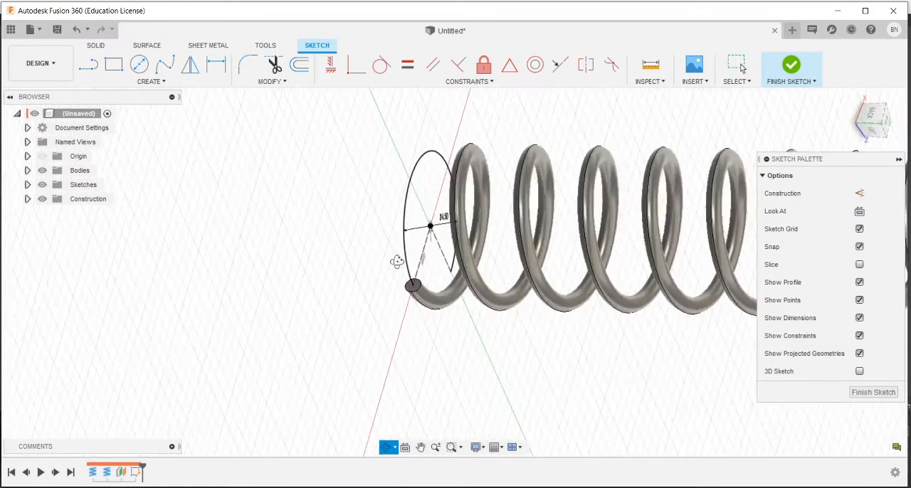
scroll(407, 288, "up", 3)
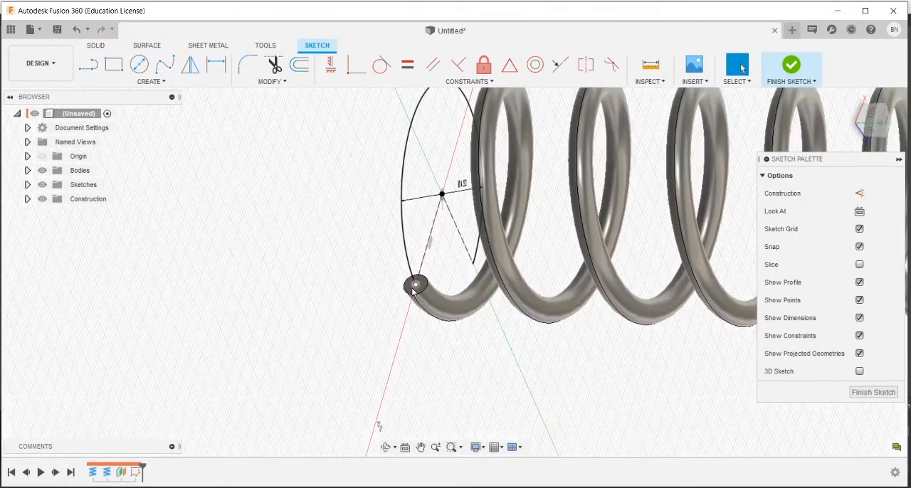
key("p")
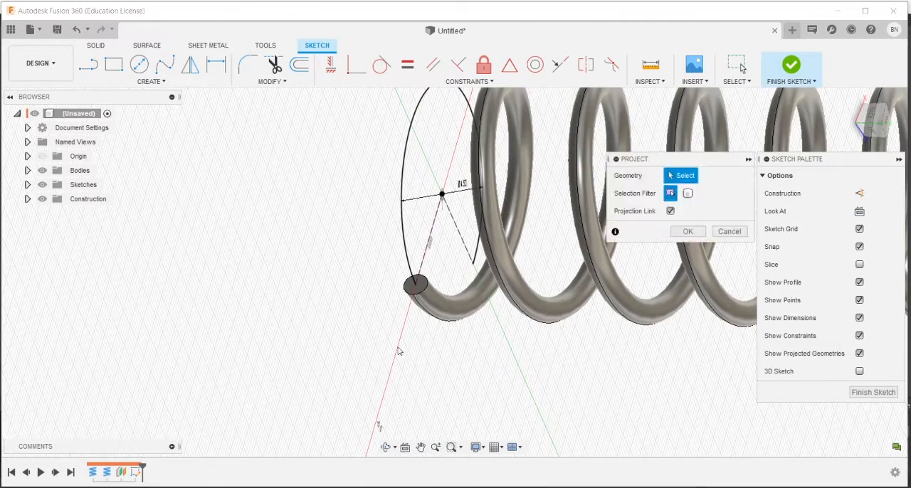
left_click(424, 292)
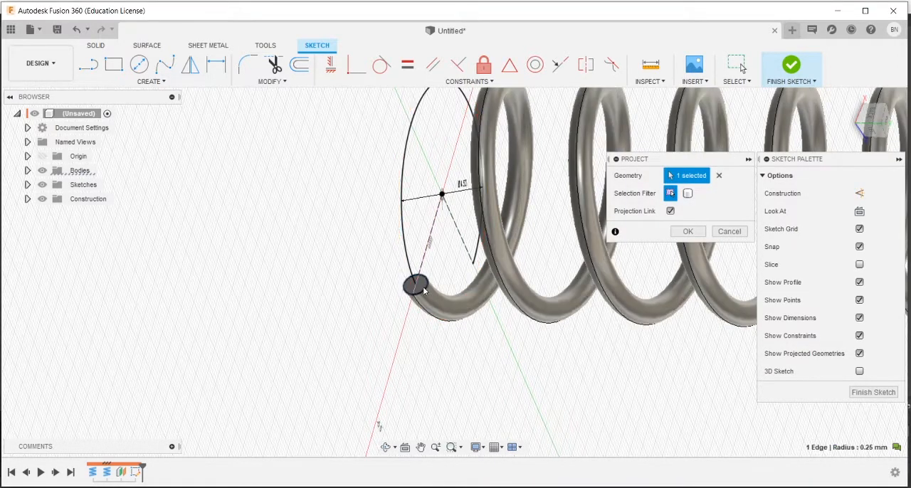
left_click(688, 232)
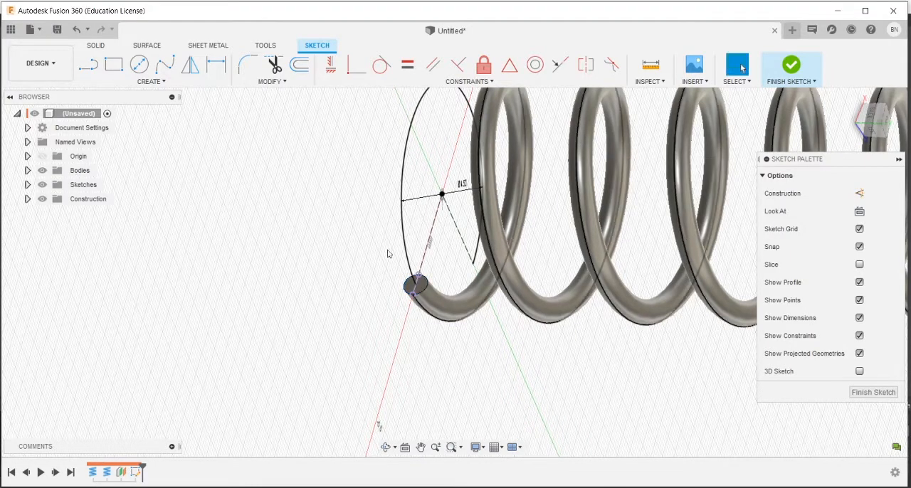
Step: Begin a solid Pipe feature using the open three-quarter arc at the spring's lower end as its path
left_click(159, 85)
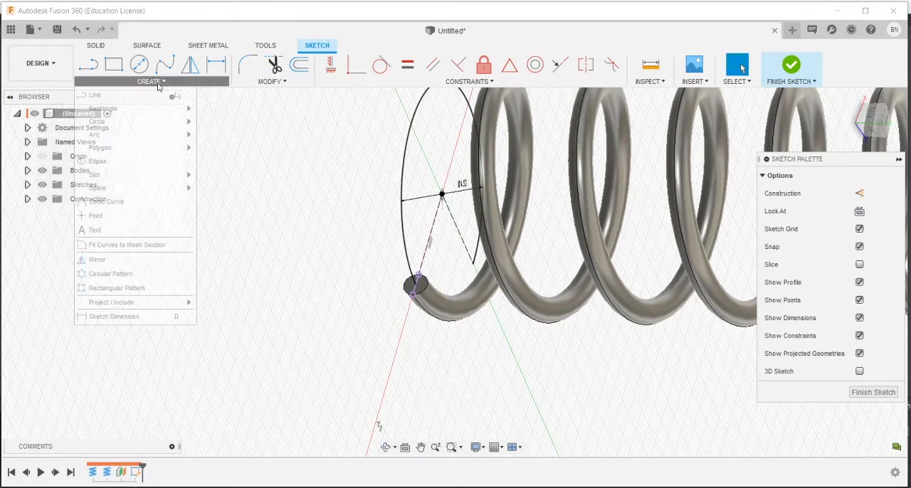
left_click(98, 44)
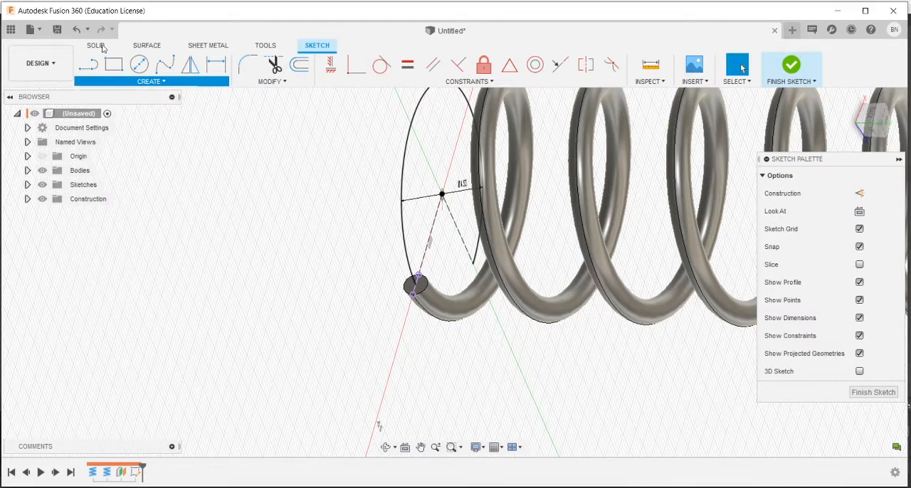
left_click(168, 84)
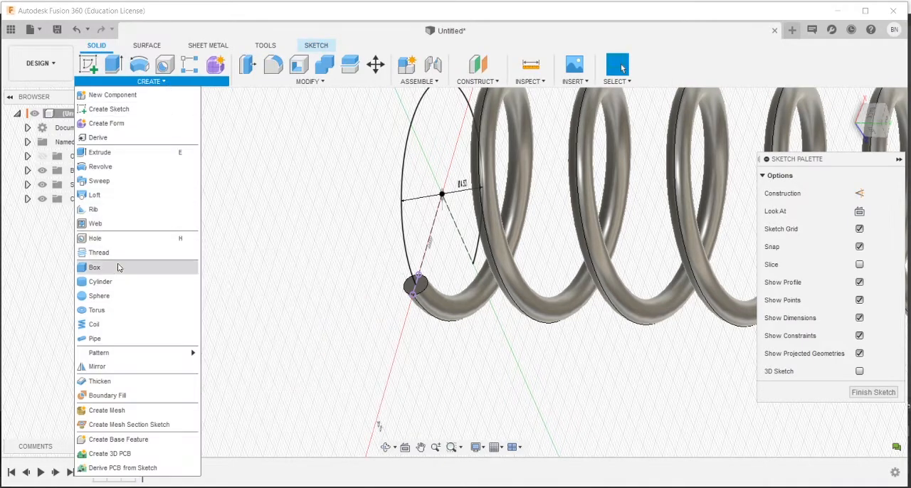
left_click(100, 339)
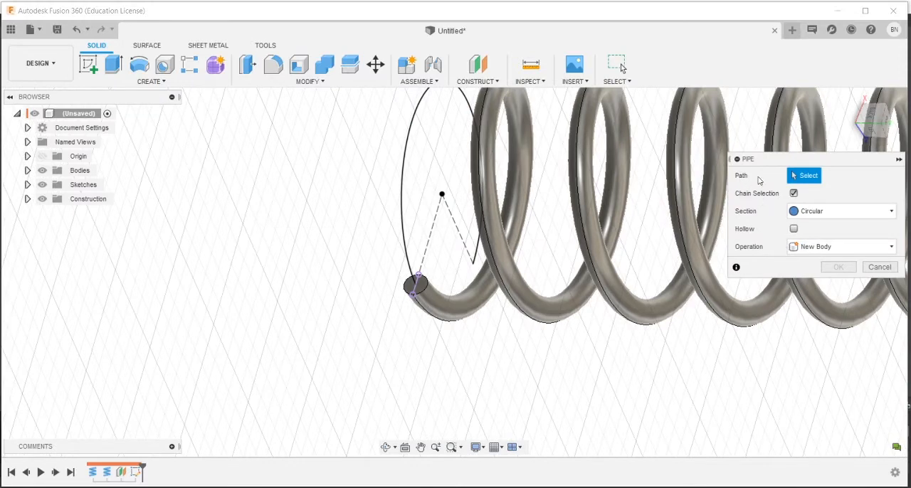
left_click(403, 230)
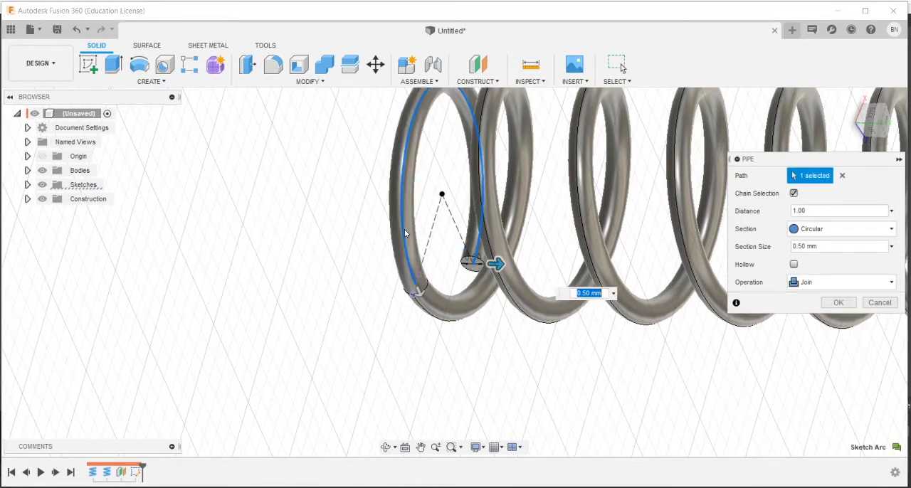
Step: Try the Square and Triangular section shapes on the pipe
left_click(823, 229)
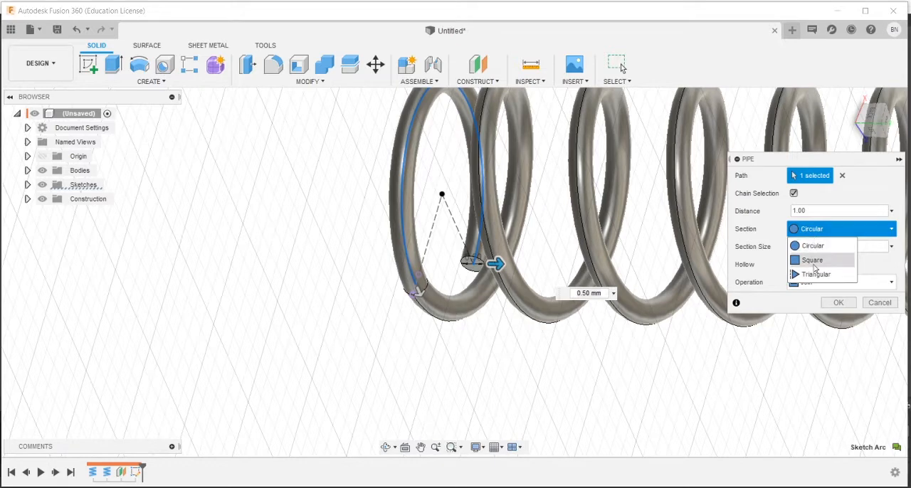
left_click(812, 260)
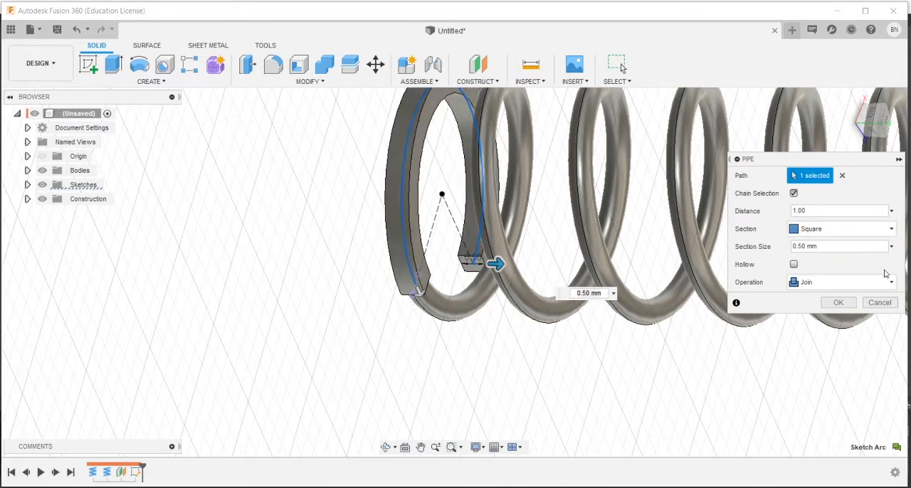
left_click(856, 231)
left_click(811, 275)
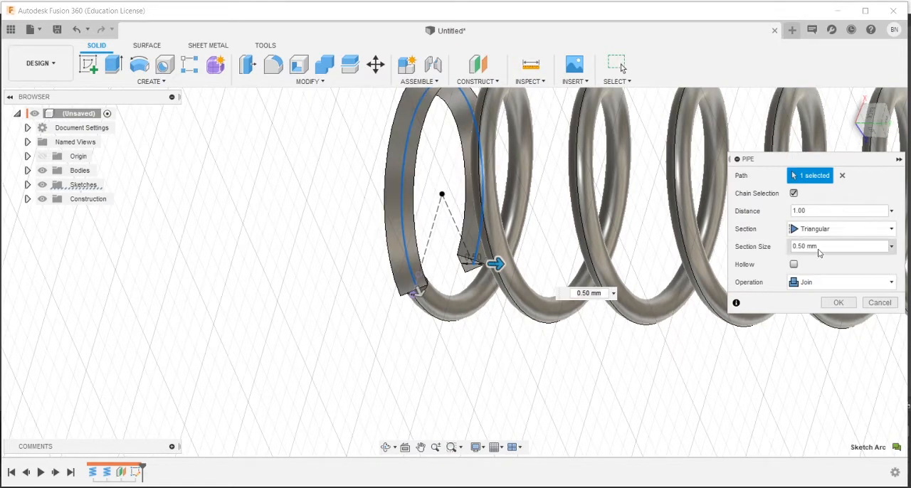
Step: Create the pipe with a Circular section of 0.50 mm, joined to the spring body
left_click(823, 234)
left_click(812, 245)
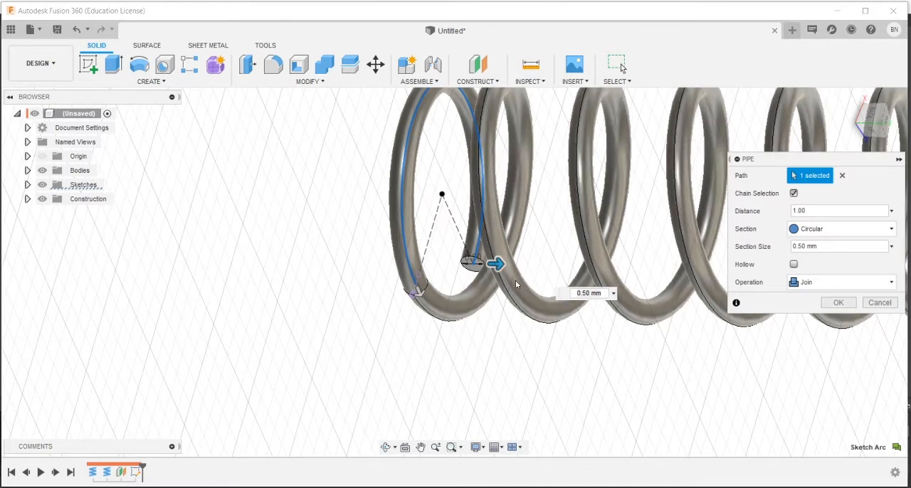
left_click(839, 304)
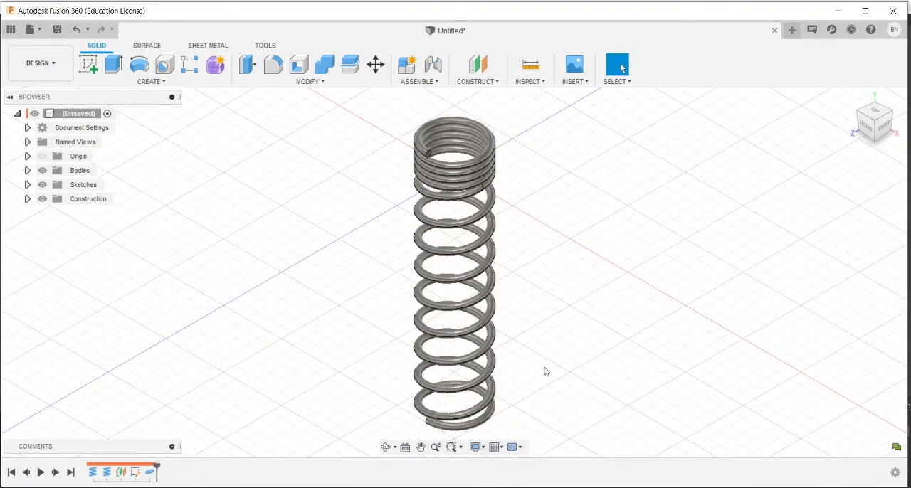
Step: Start a sketch on the front plane and draw a center rectangle about 6.4 by 0.4 mm on the vertical axis just above the spring
scroll(545, 368, "down", 1)
left_click(89, 64)
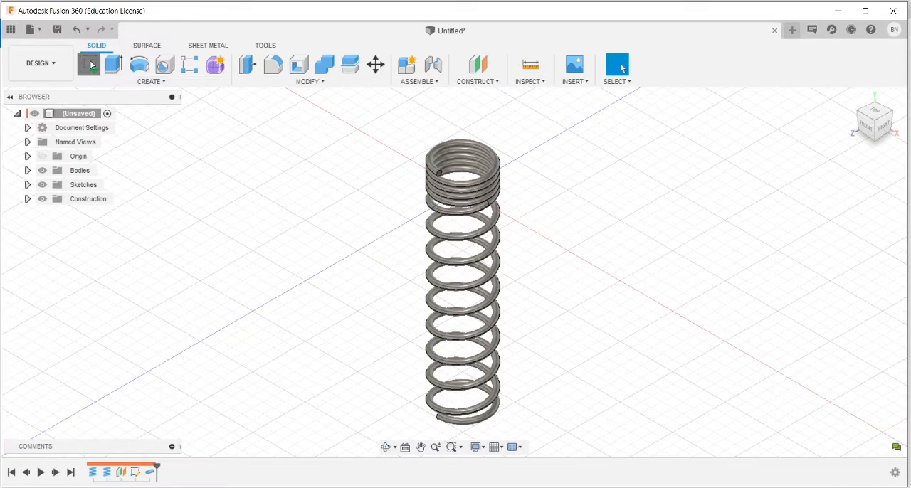
left_click(498, 190)
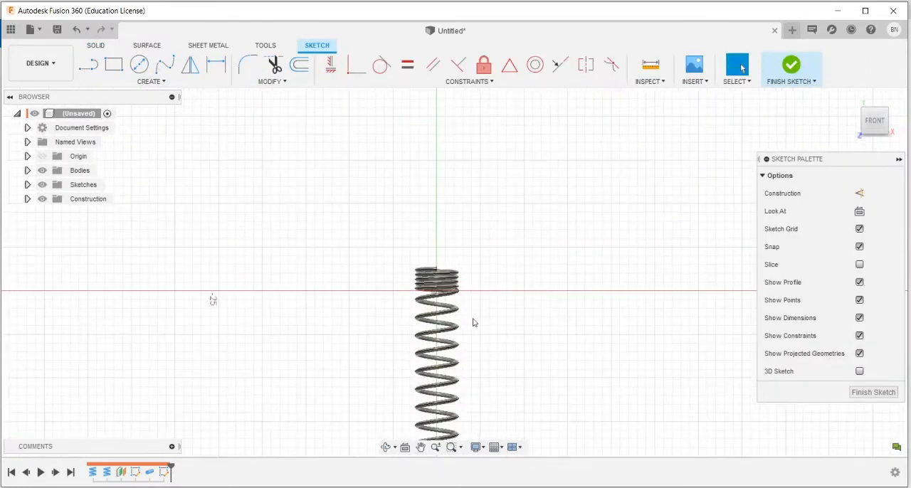
left_click(118, 66)
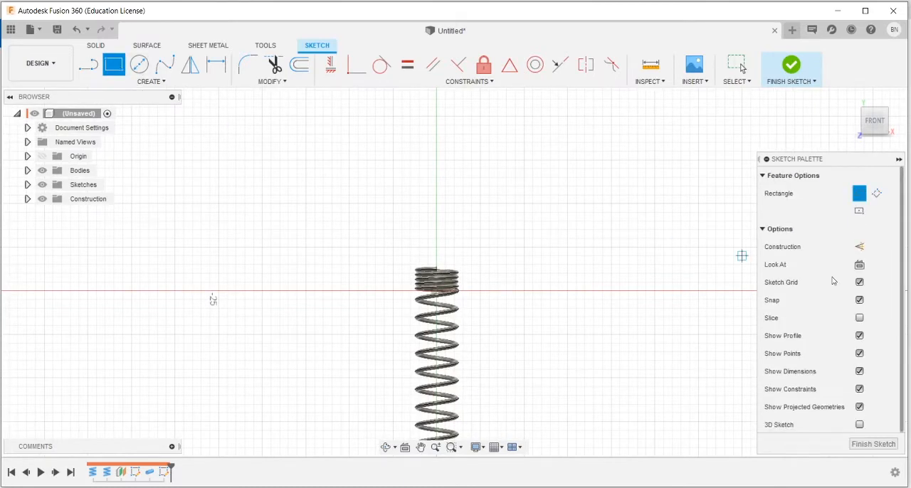
scroll(443, 252, "up", 5)
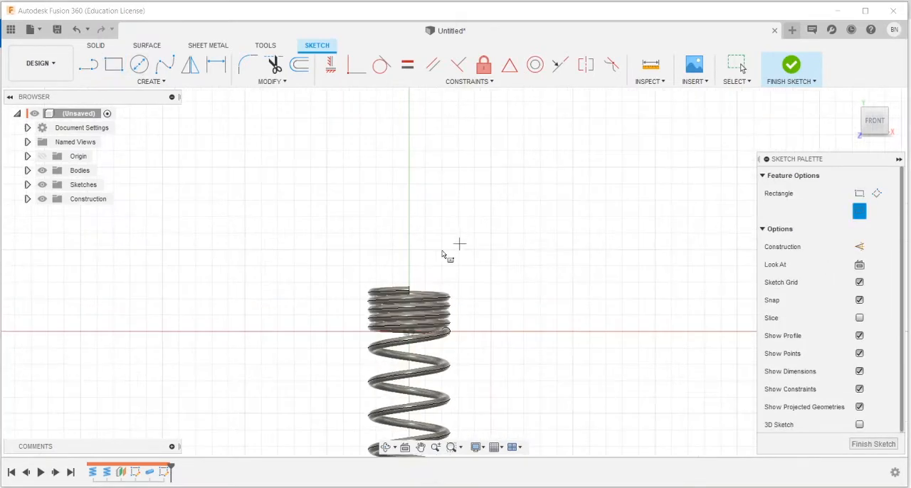
left_click(402, 283)
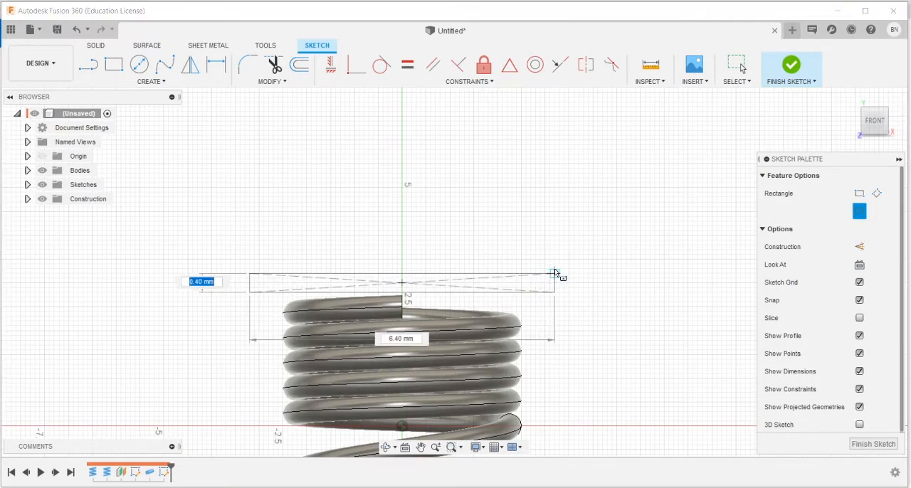
left_click(556, 274)
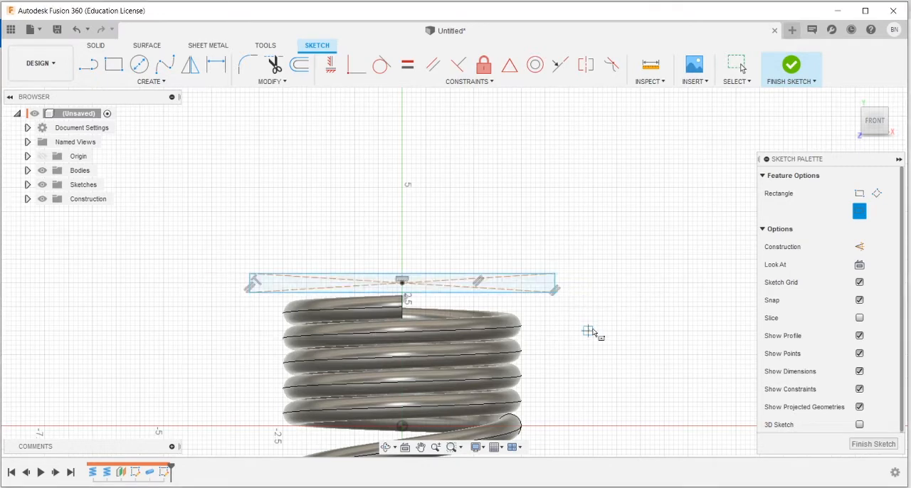
Step: Draw a thin center rectangle on the vertical axis just below the spring's lower end, extending past the coil on both sides
scroll(592, 332, "down", 5)
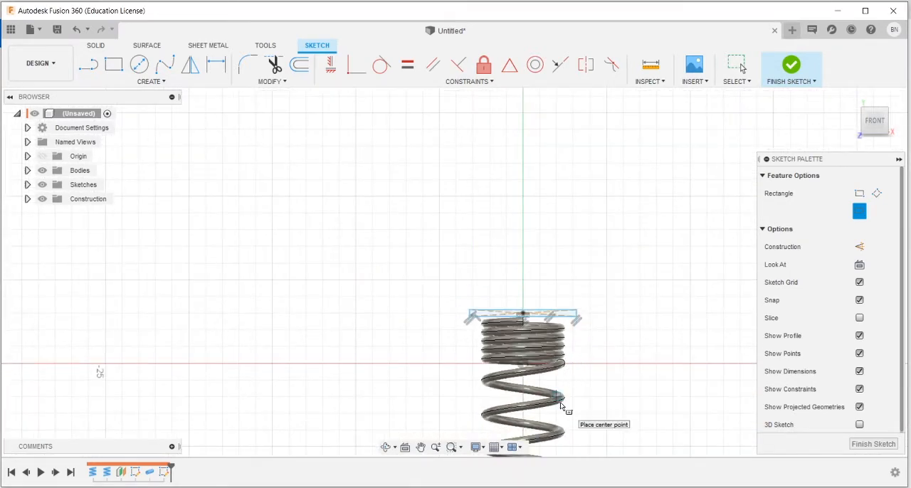
scroll(561, 405, "down", 3)
scroll(541, 442, "up", 8)
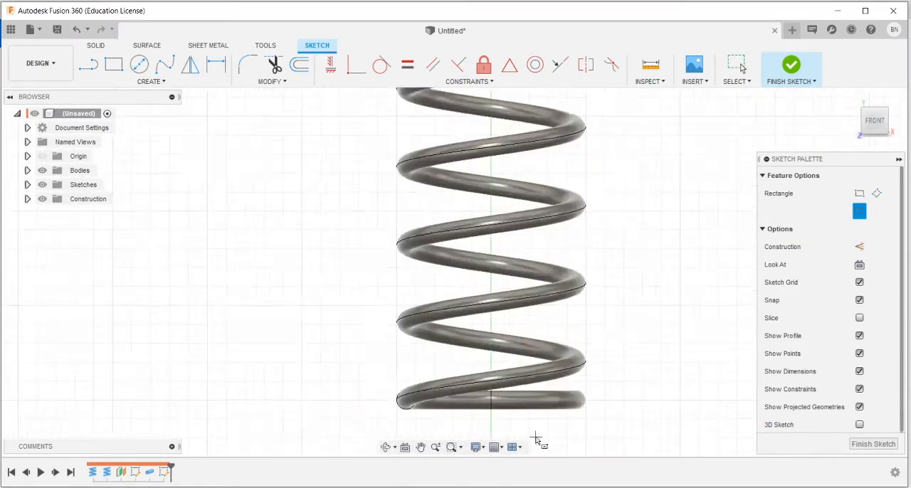
scroll(532, 434, "up", 1)
left_click(485, 431)
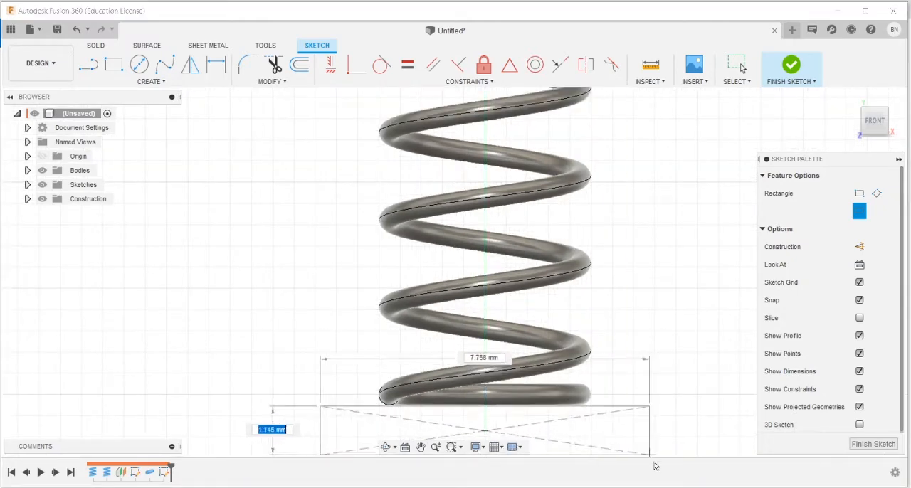
left_click(654, 437)
key("Escape")
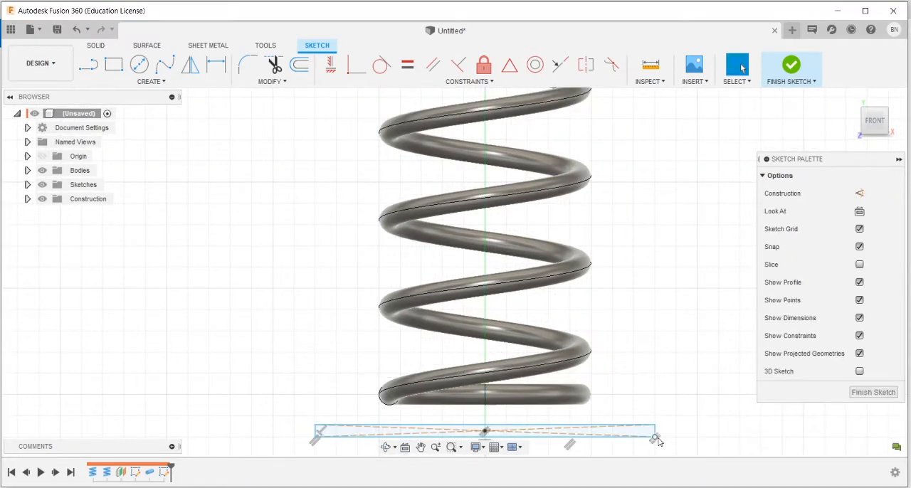
Step: Draw a vertical line along the spring's axis, from above the upper rectangle to below the lower one
scroll(657, 389, "down", 6)
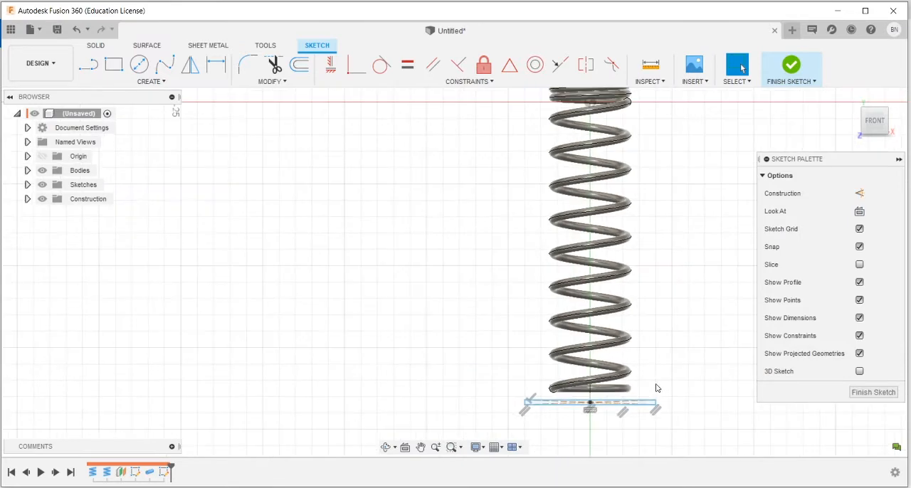
left_click(96, 72)
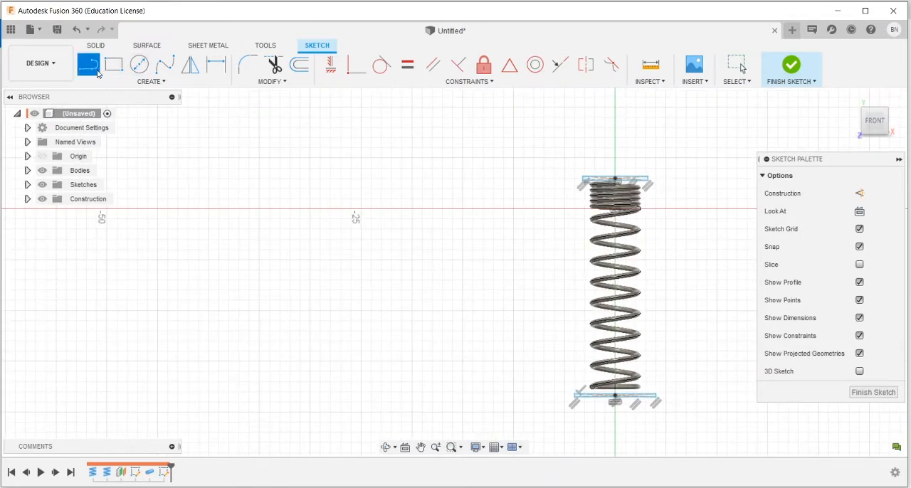
left_click(615, 158)
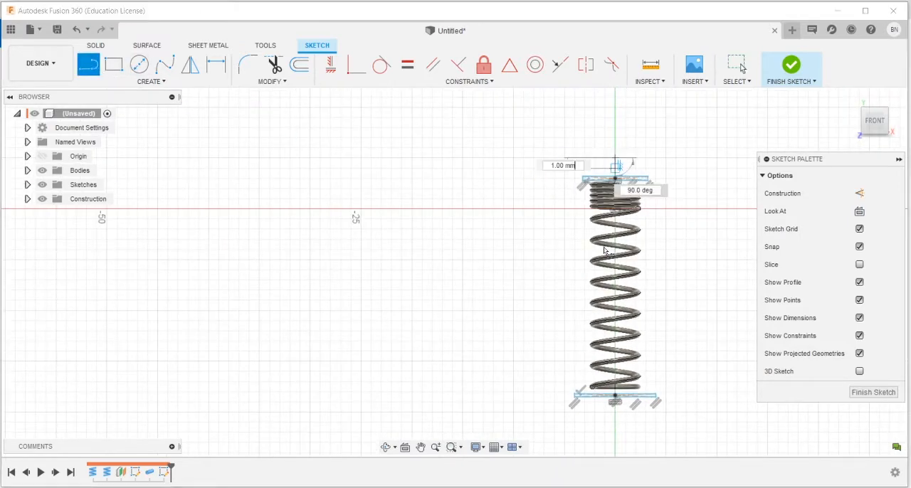
left_click(615, 423)
key("Escape")
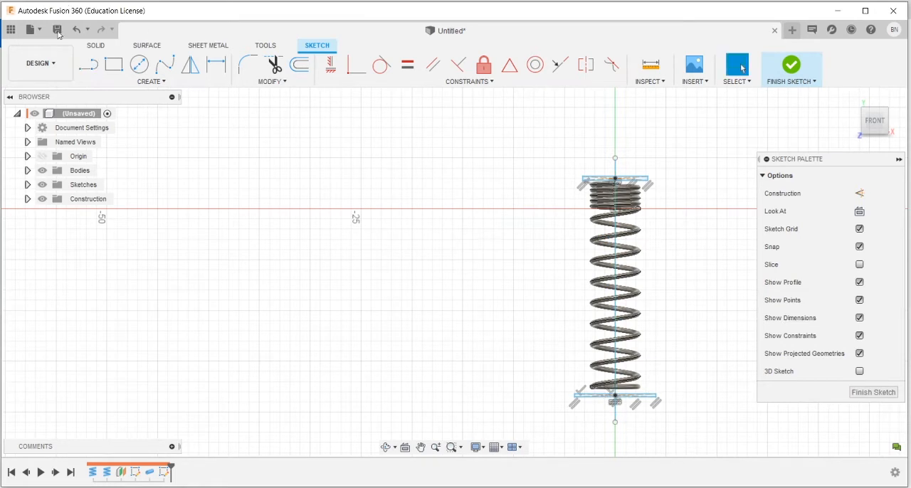
Step: Draw a horizontal line about 15 mm long along the horizontal sketch axis, crossing the spring on both sides
left_click(88, 65)
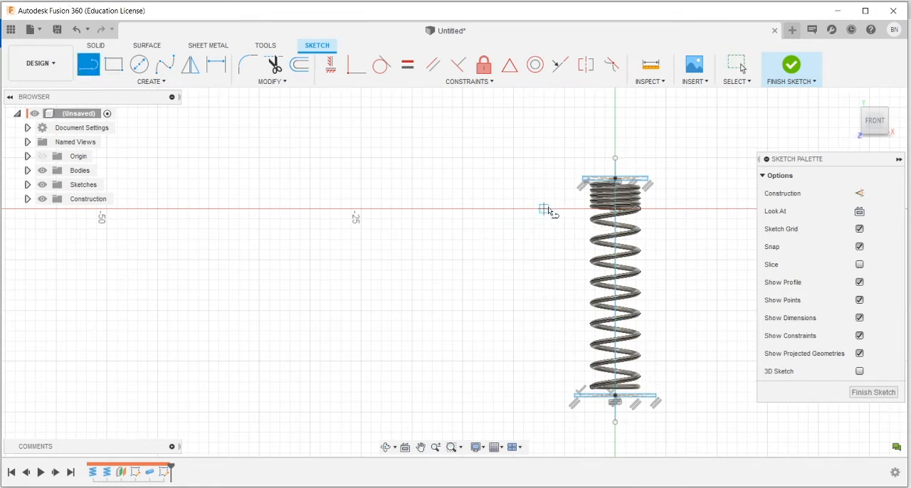
left_click(544, 209)
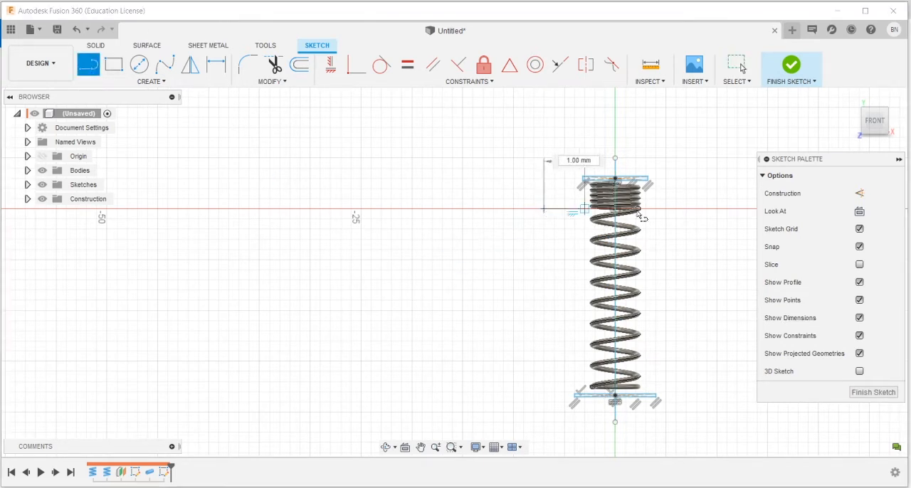
left_click(696, 209)
key("Escape")
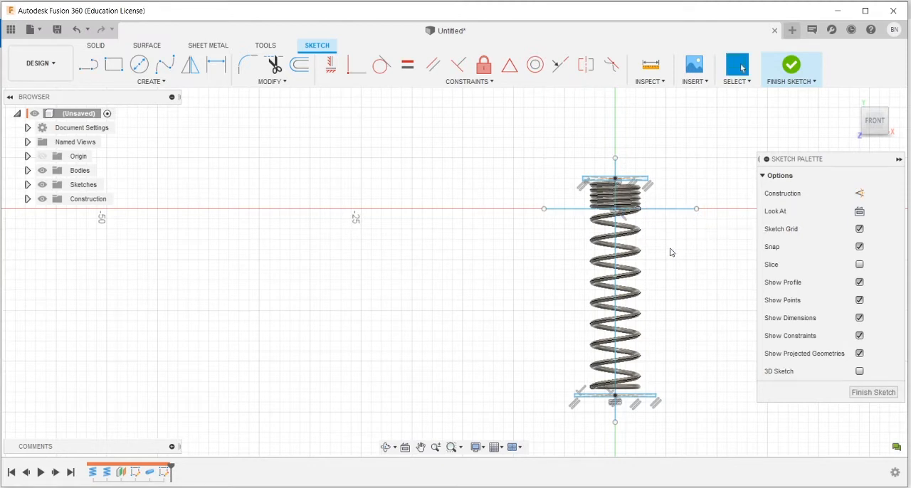
Step: Convert the horizontal and vertical lines to construction geometry
left_click(680, 210)
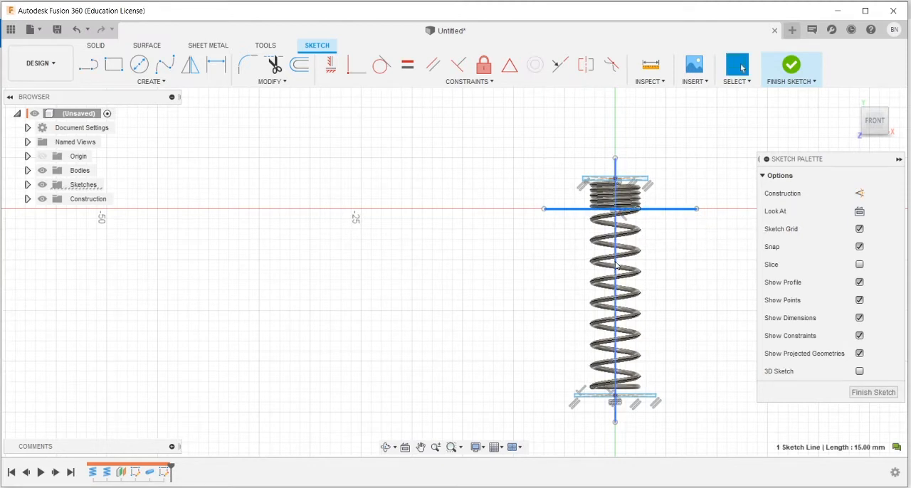
left_click(617, 264, "ctrl")
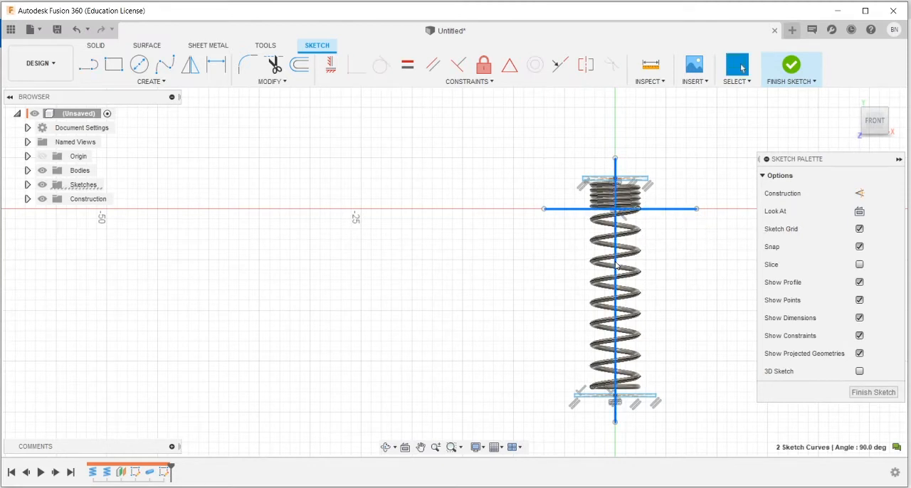
left_click(859, 197)
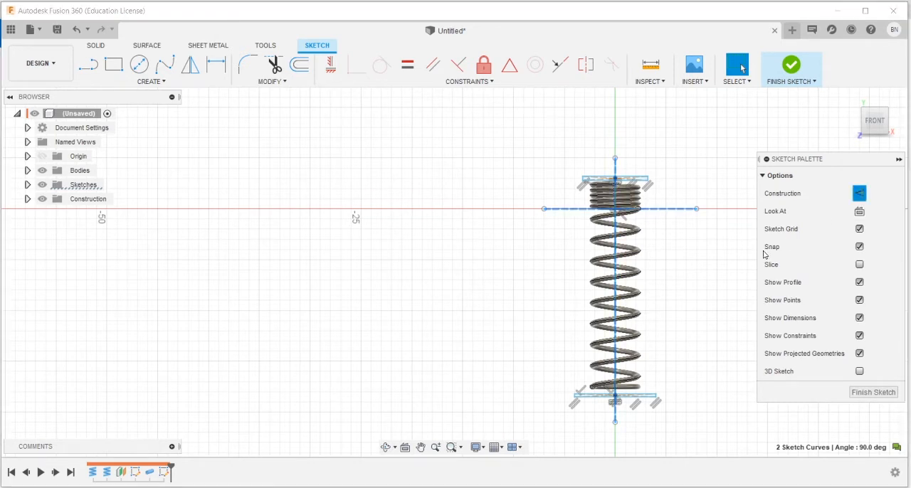
Step: Dimension the vertical distance between the upper rectangle's lower edge and the horizontal construction line
scroll(631, 167, "up", 6)
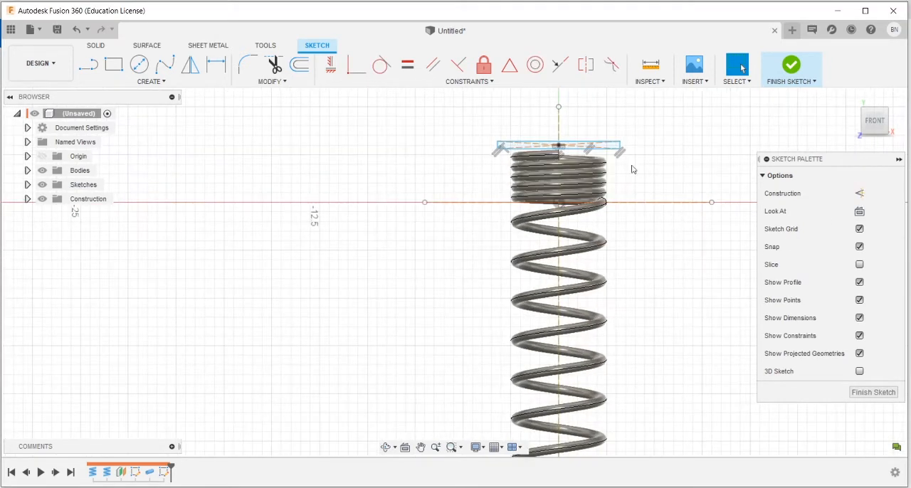
scroll(622, 150, "up", 3)
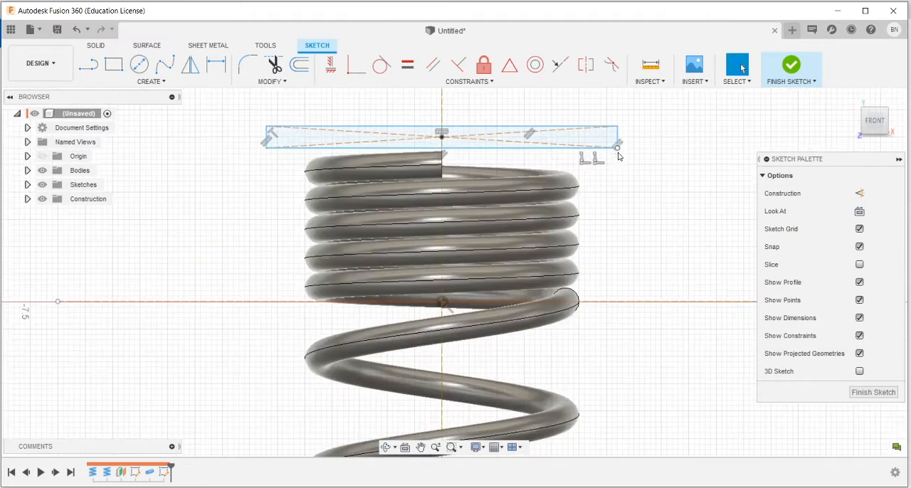
left_click(217, 69)
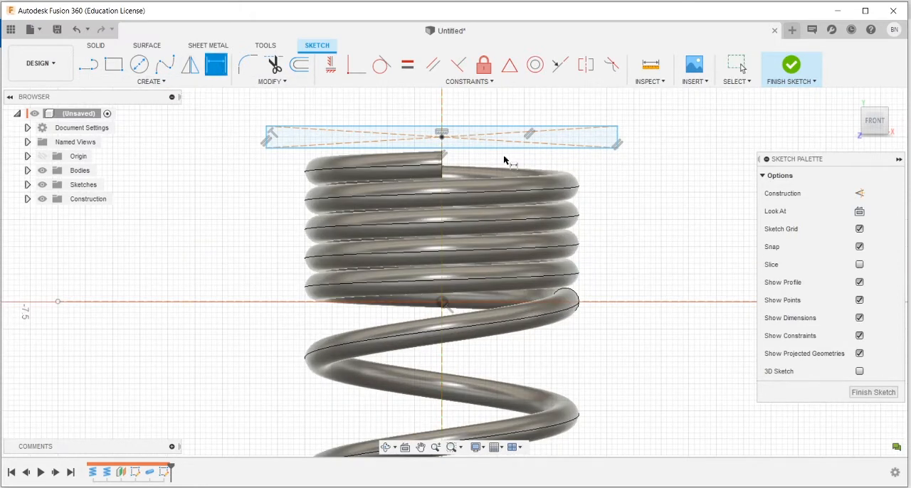
left_click(505, 148)
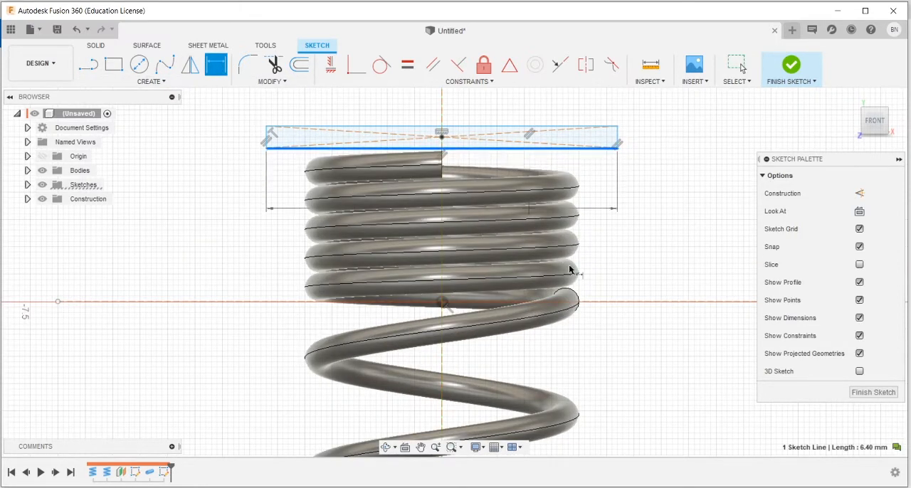
left_click(597, 302)
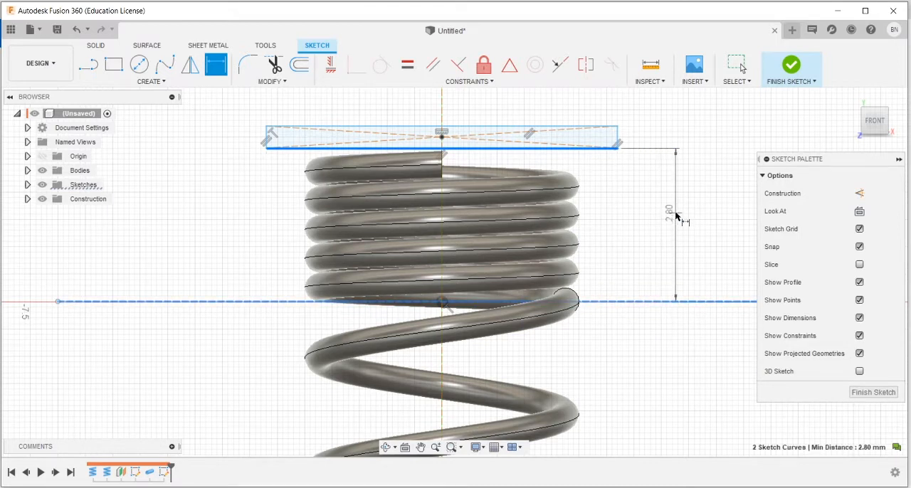
left_click(676, 215)
key("Escape")
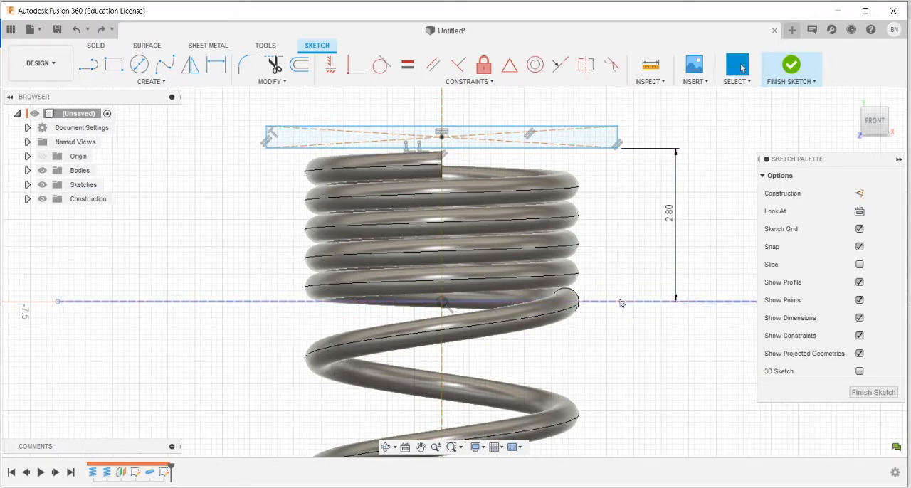
Step: Lock the horizontal construction line in place with a Fix constraint
left_click(620, 303)
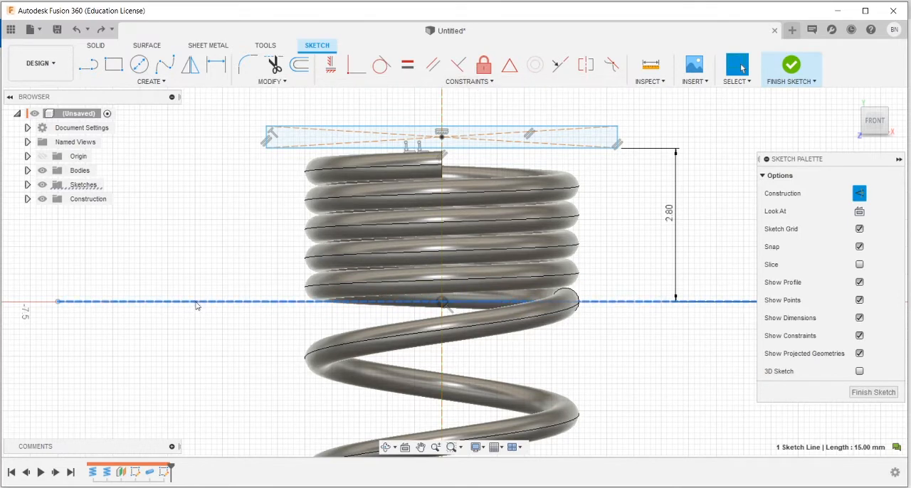
left_click(457, 84)
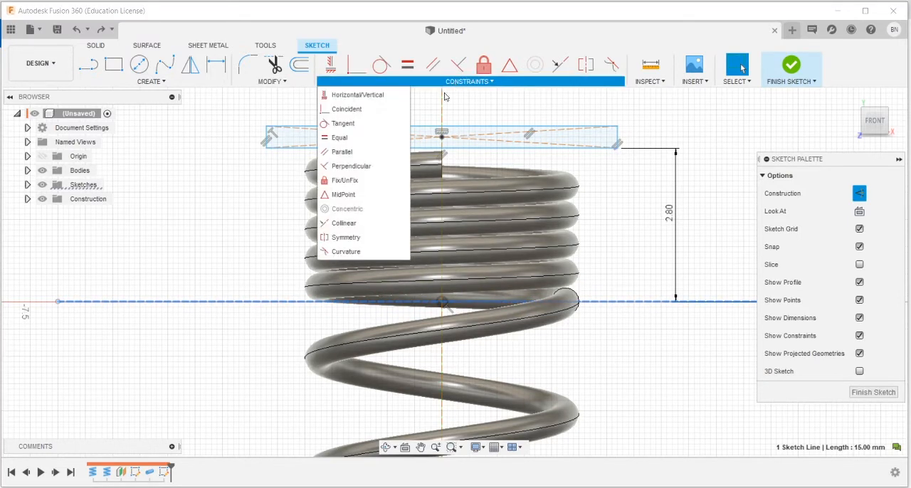
left_click(346, 181)
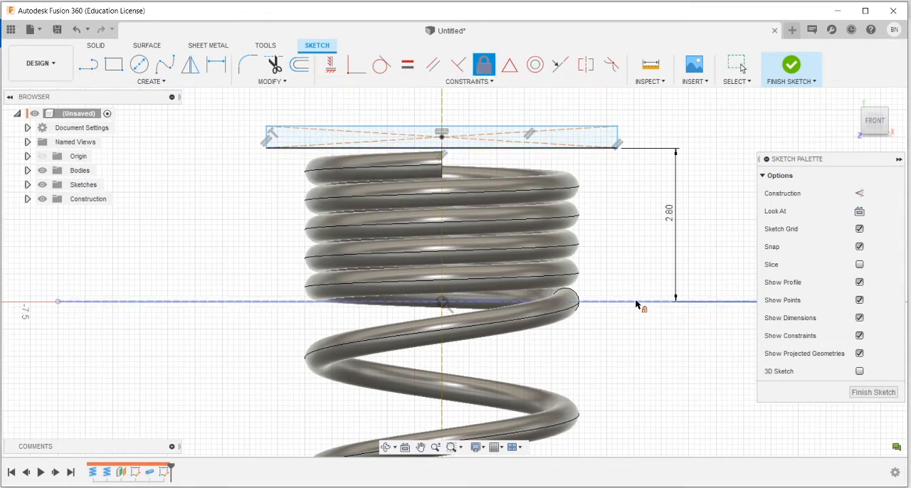
key("Escape")
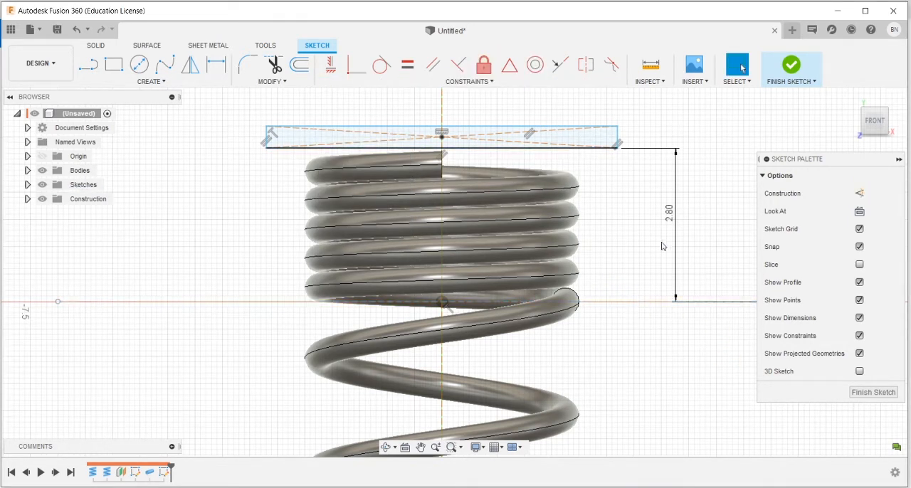
Step: Set the distance between the upper rectangle's lower edge and the horizontal construction line to 2.5 mm
double_click(669, 217)
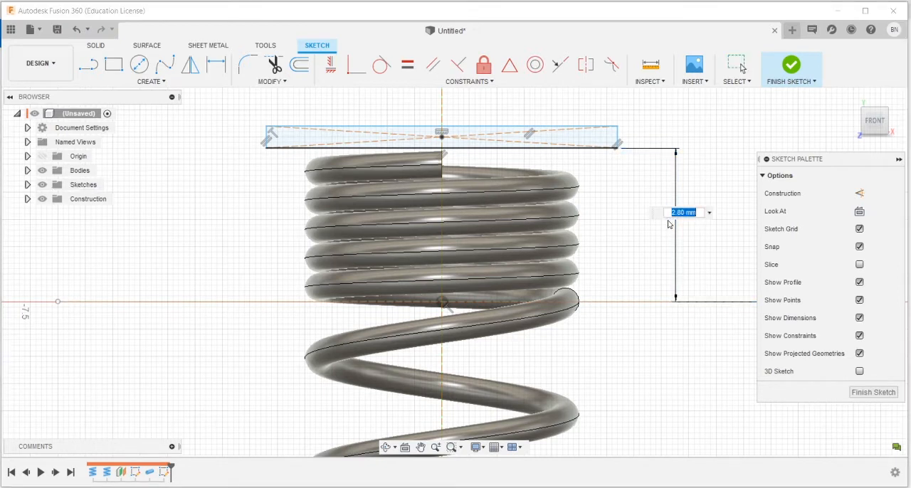
type("2")
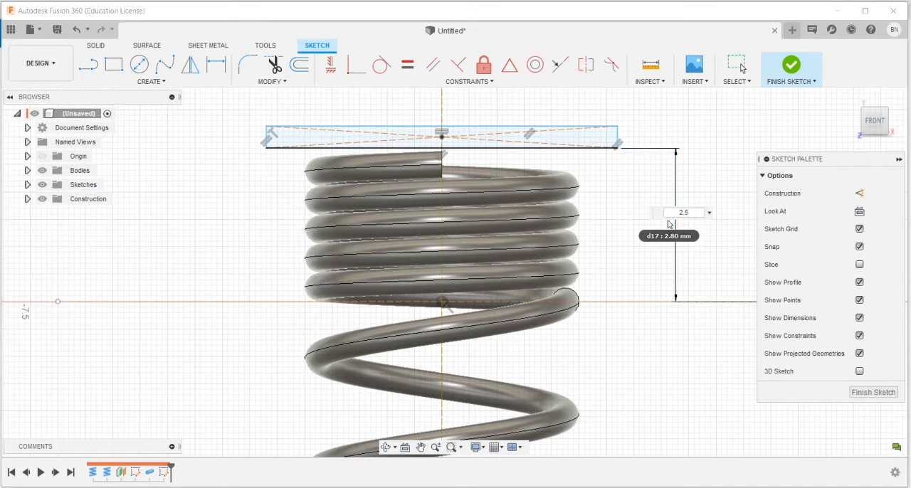
type(".5")
key("Return")
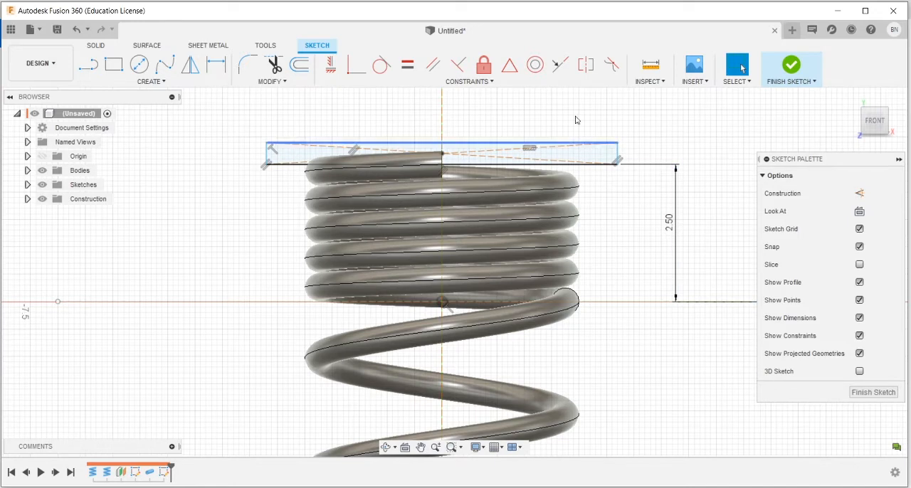
Step: Dimension the lower rectangle's upper edge 17.5 mm below the horizontal construction line and finish the sketch
scroll(584, 177, "down", 5)
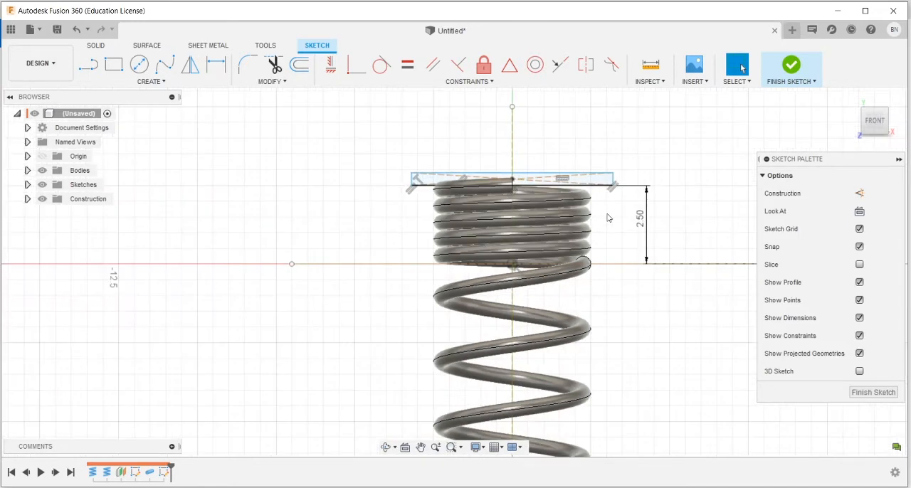
left_click(214, 67)
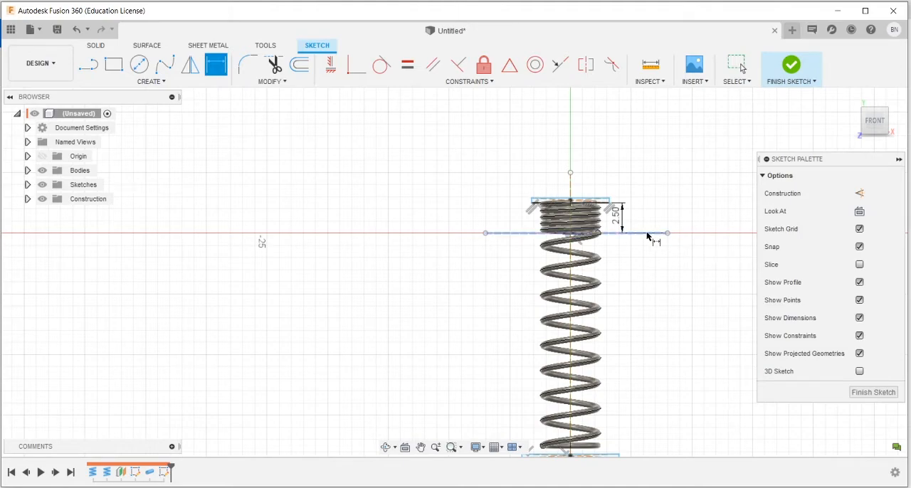
left_click(648, 235)
scroll(643, 349, "down", 2)
scroll(640, 372, "up", 5)
scroll(637, 374, "down", 5)
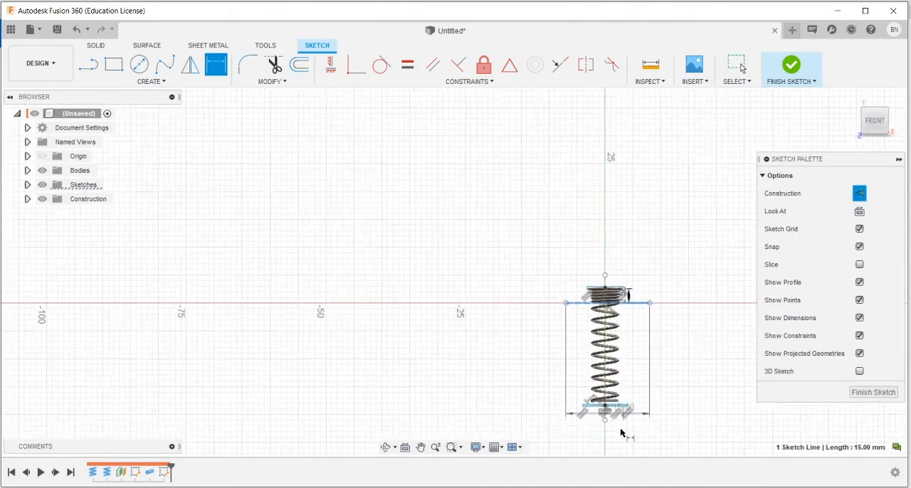
scroll(621, 432, "up", 8)
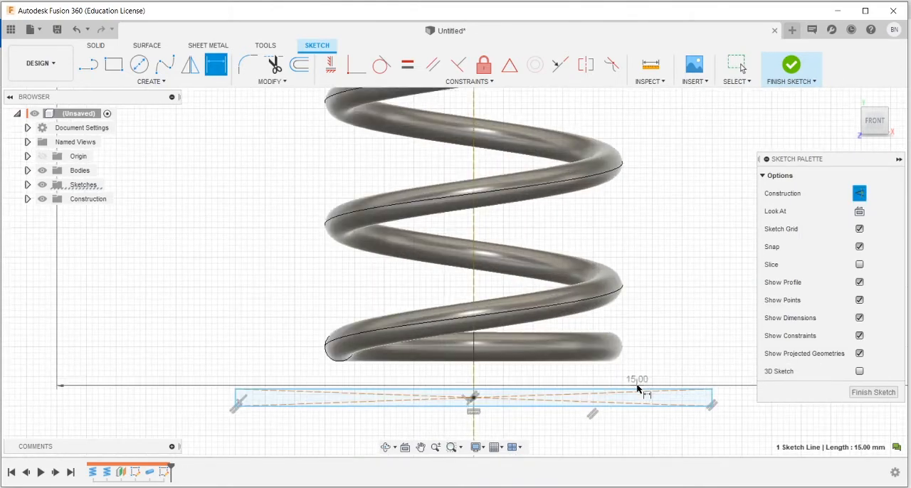
left_click(579, 389)
left_click(693, 239)
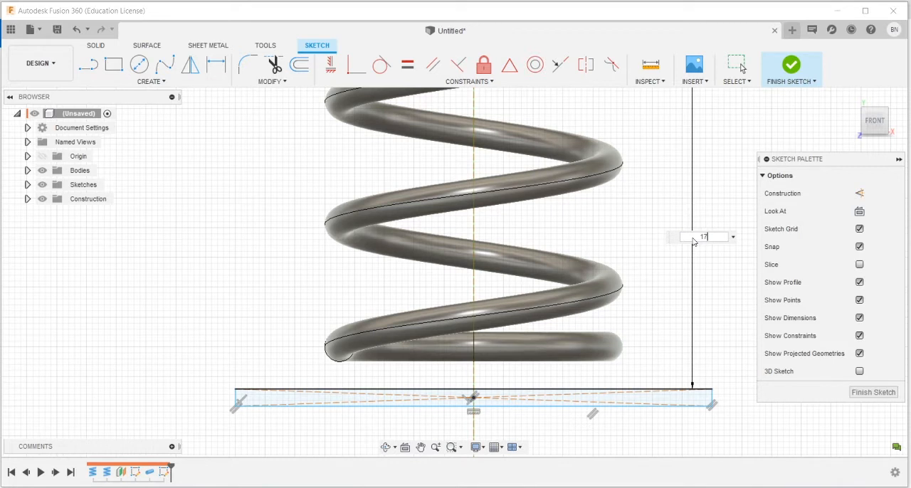
type("17.5")
key("Return")
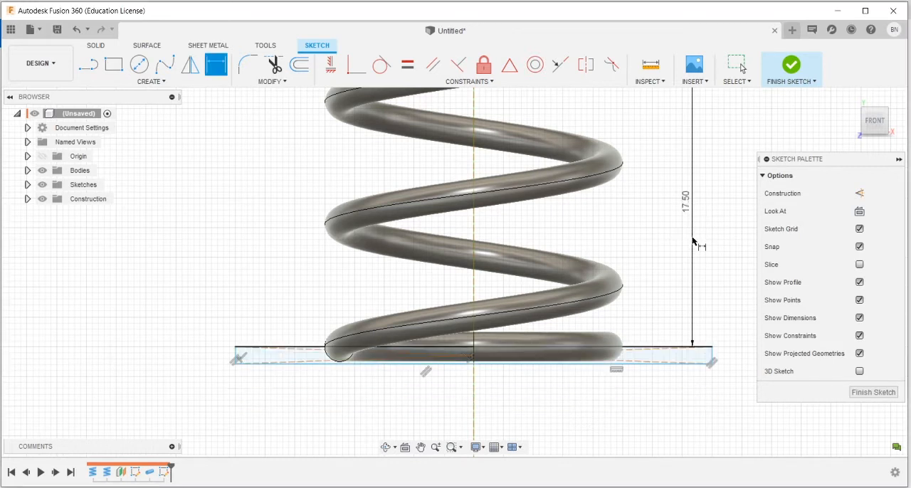
left_click(791, 66)
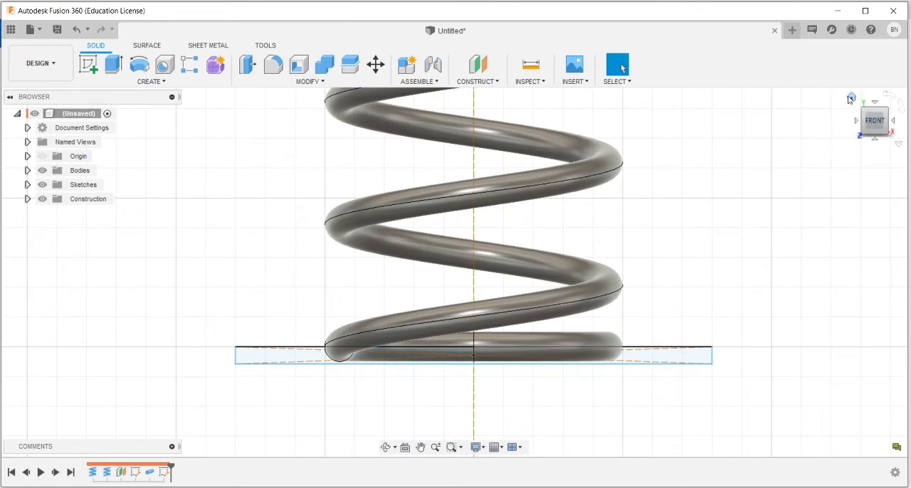
Step: Extrude both end rectangles symmetrically by 4.5 mm as a cut through the spring's upper and lower coils
left_click(851, 98)
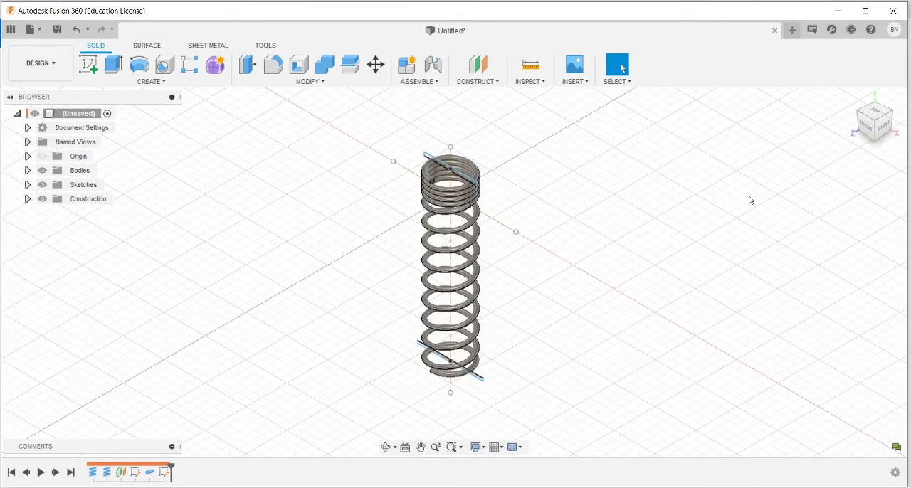
key("e")
scroll(465, 180, "up", 6)
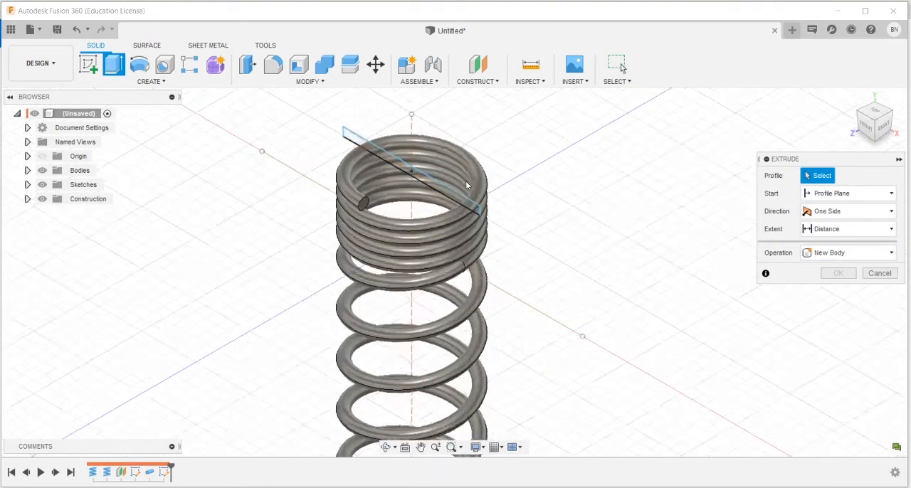
left_click(449, 197)
scroll(515, 258, "down", 5)
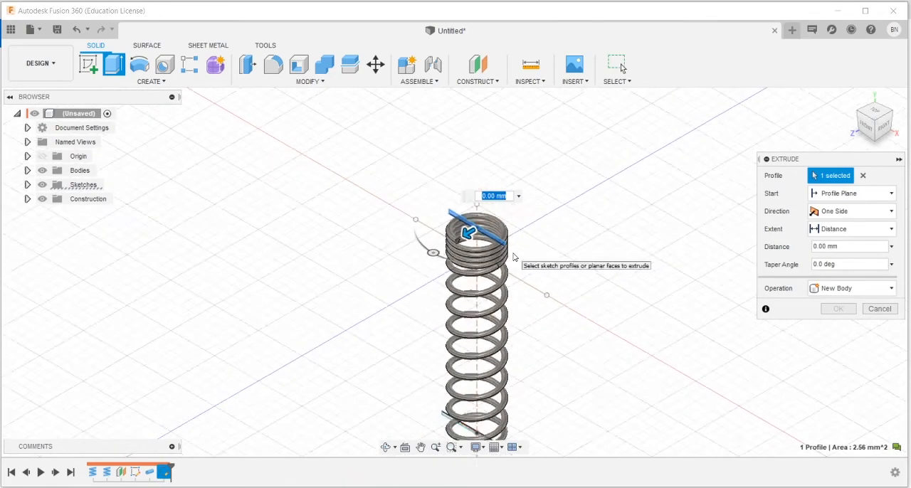
scroll(517, 391, "up", 8)
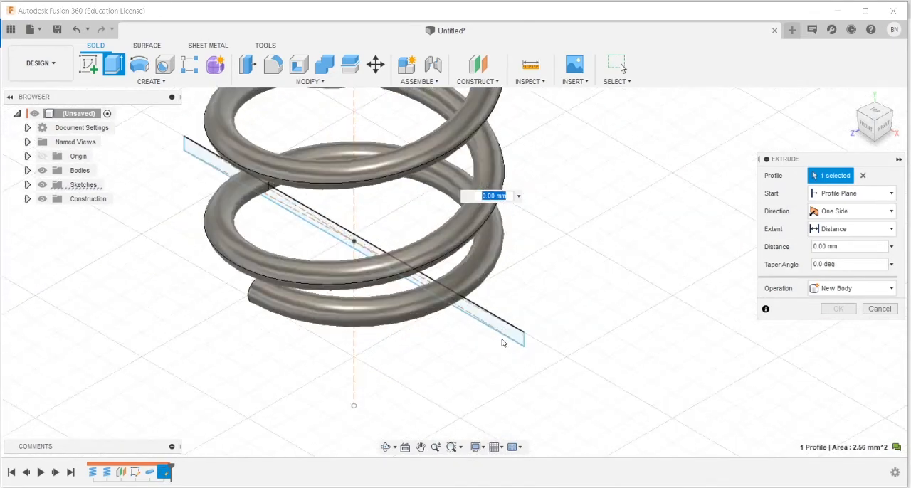
left_click(506, 333)
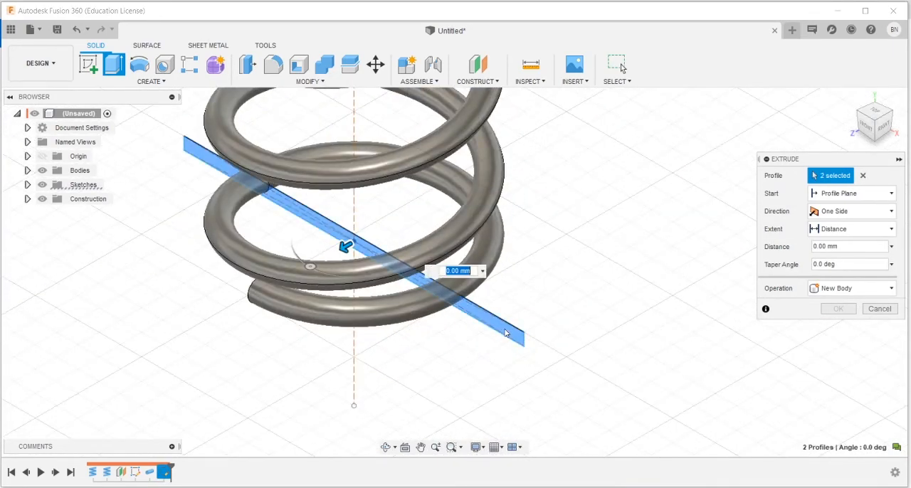
left_click(853, 213)
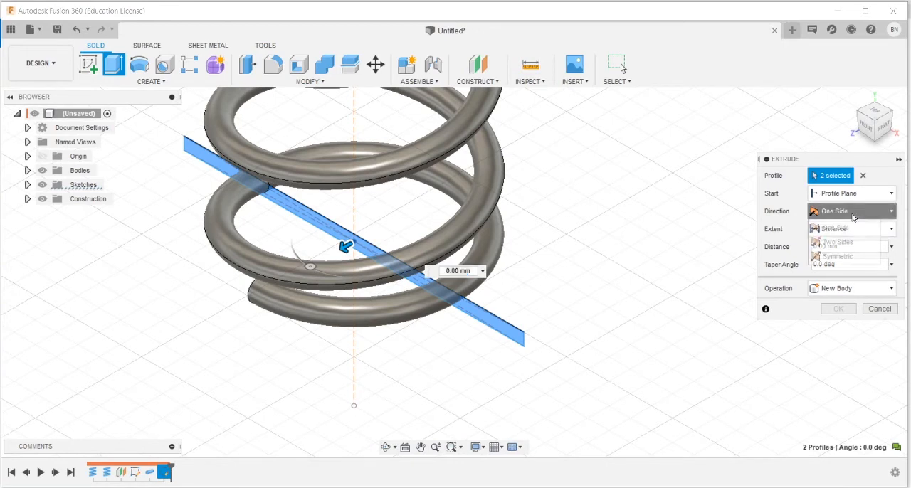
left_click(834, 257)
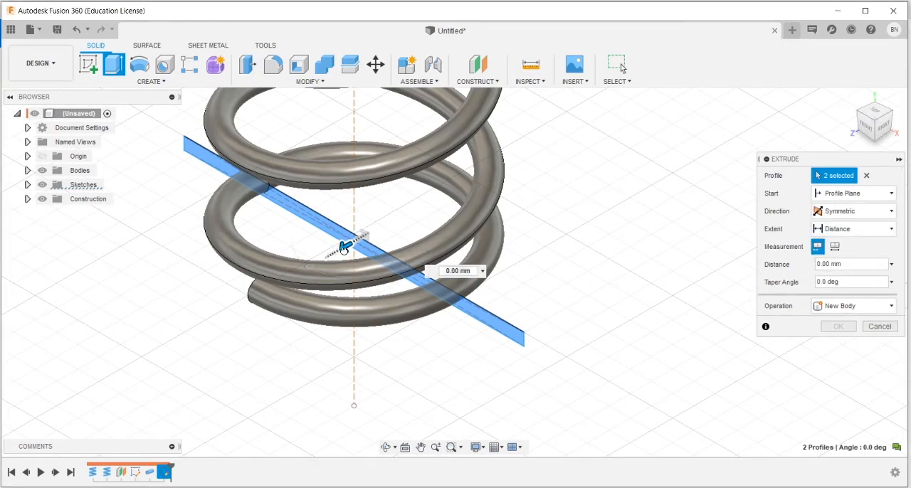
left_click_drag(344, 246, 139, 339)
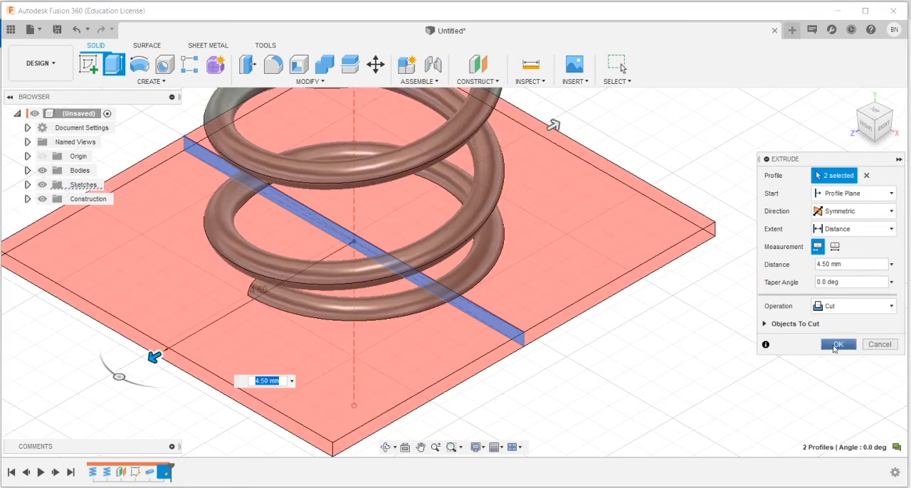
left_click(836, 344)
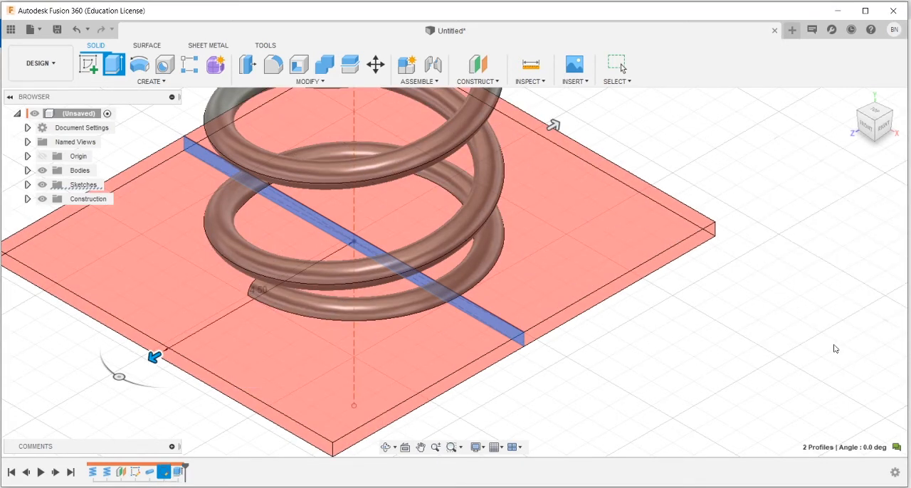
Step: Examine the cut faces at the spring's lower and upper ends, then the whole spring from the home view
scroll(372, 340, "down", 5)
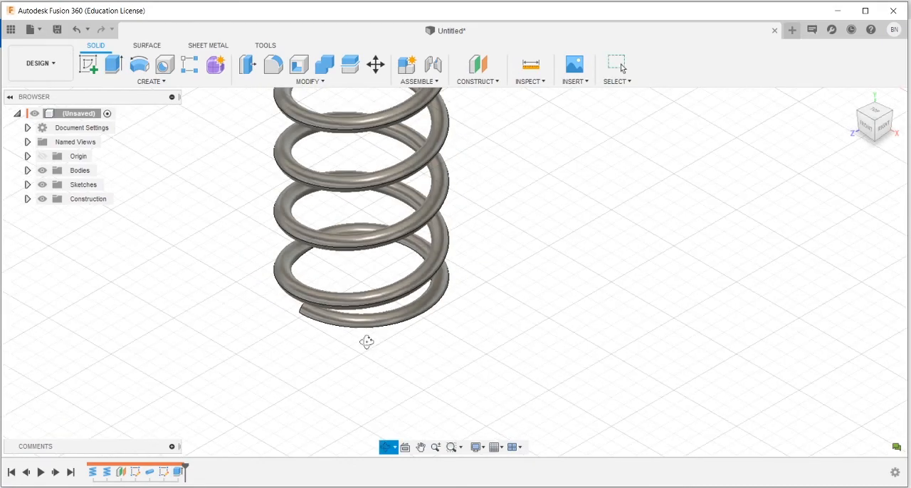
middle_click_drag(366, 341, 372, 285, "shift")
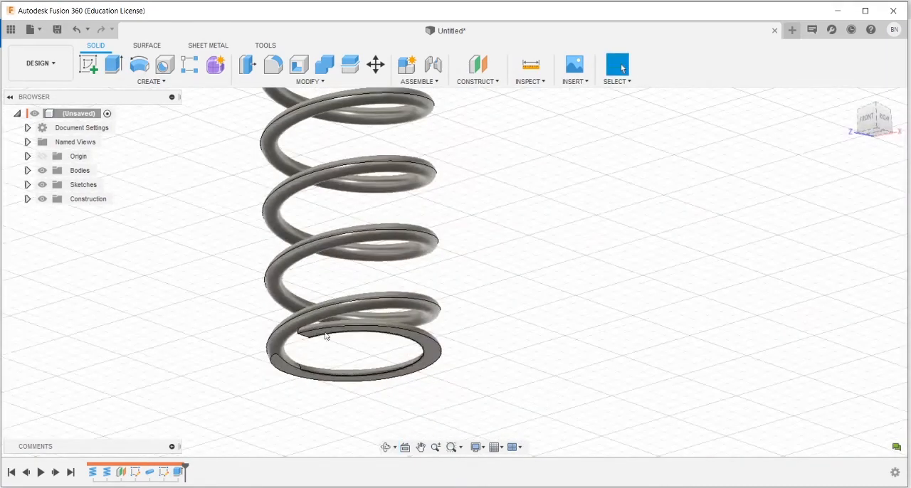
scroll(521, 233, "down", 3)
scroll(479, 135, "up", 6)
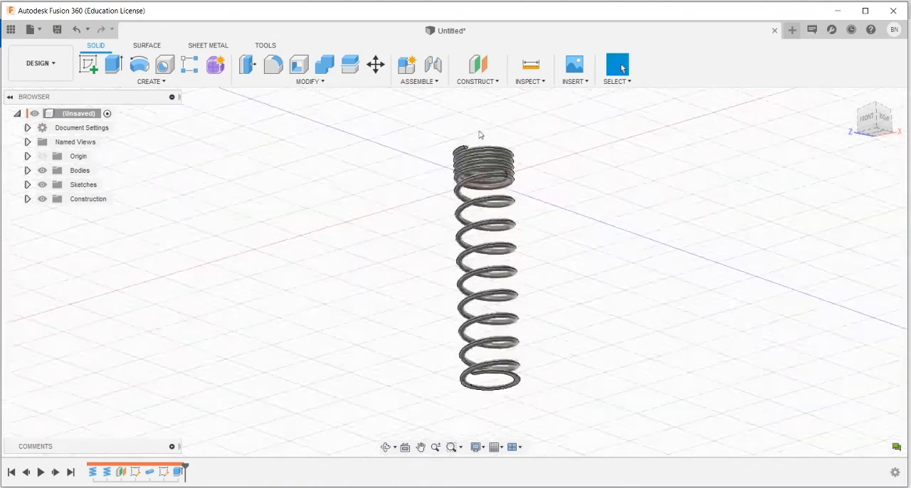
middle_click_drag(479, 135, 490, 189, "shift")
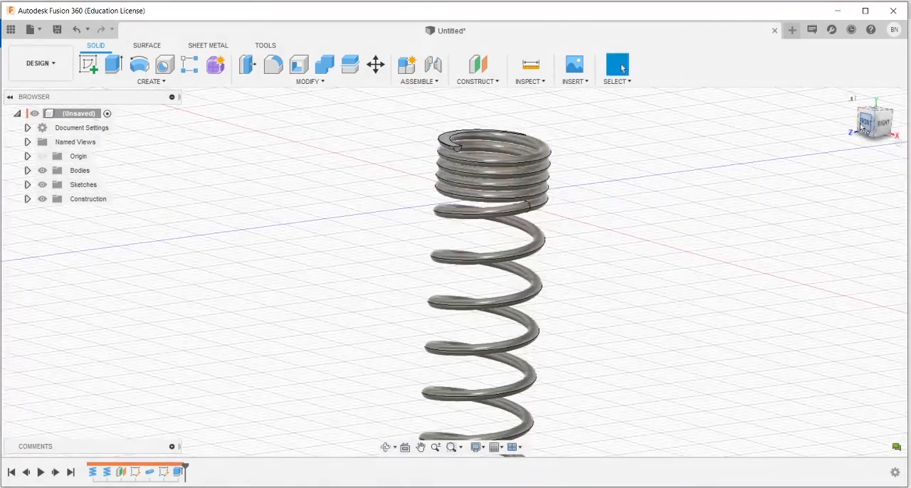
left_click(849, 103)
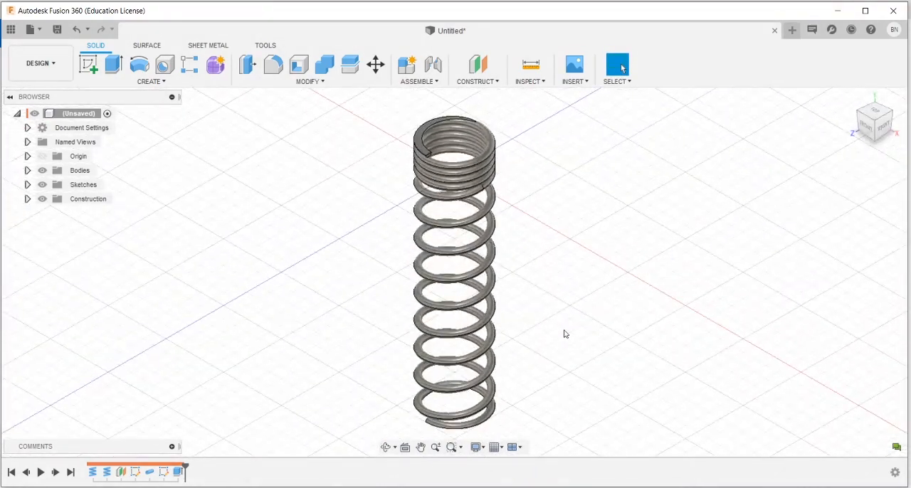
scroll(565, 332, "down", 3)
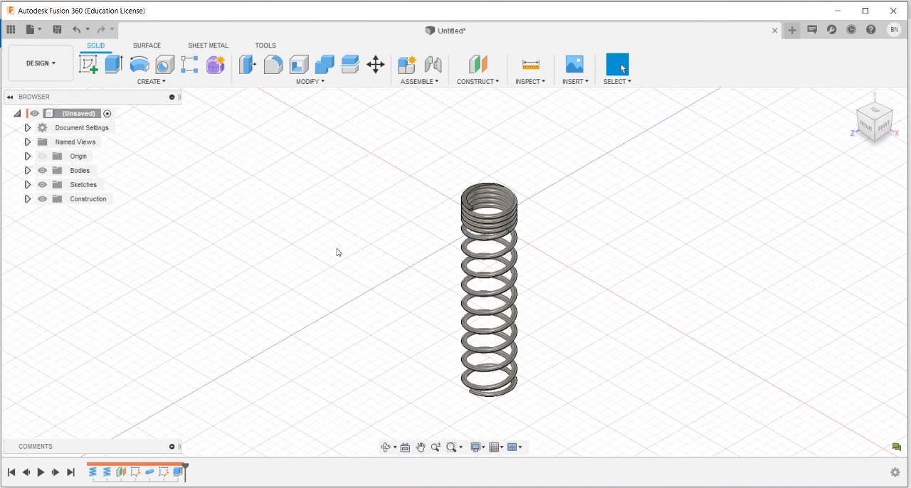
Step: Apply the Chrome appearance from the Fusion 360 appearance library to the spring body
key("a")
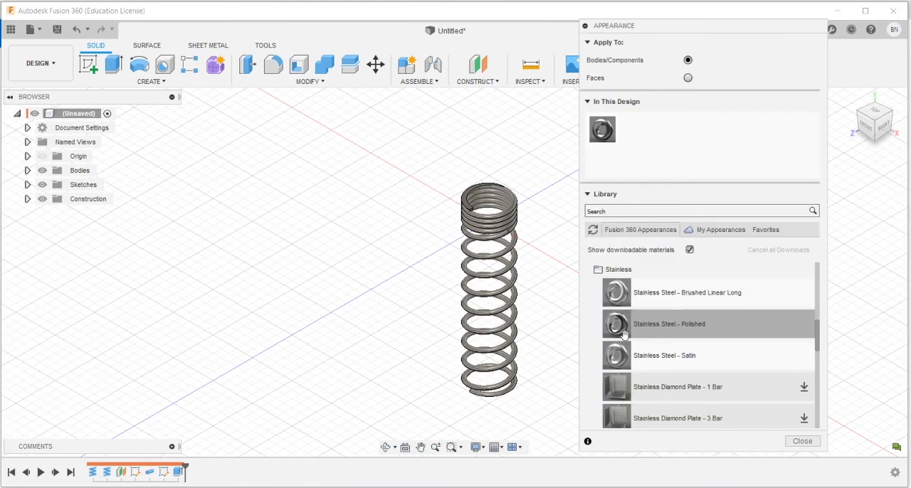
left_click(595, 271)
scroll(600, 299, "up", 3)
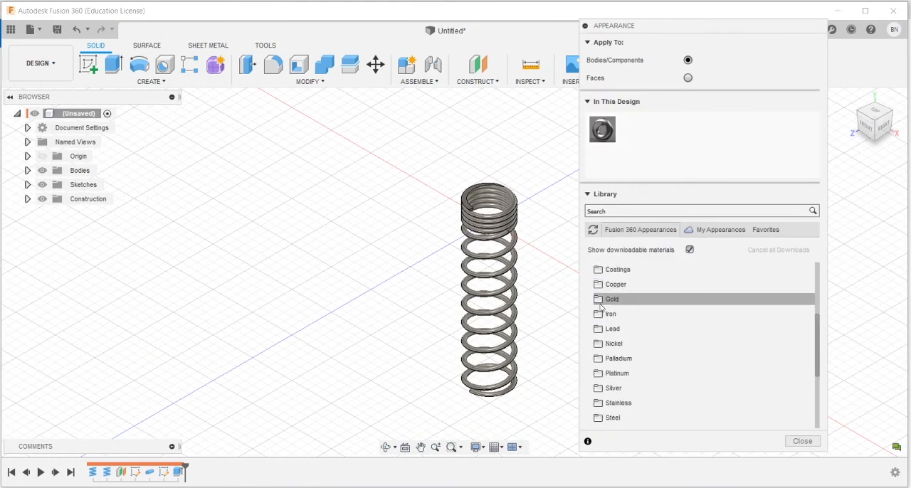
scroll(600, 306, "up", 3)
left_click(598, 301)
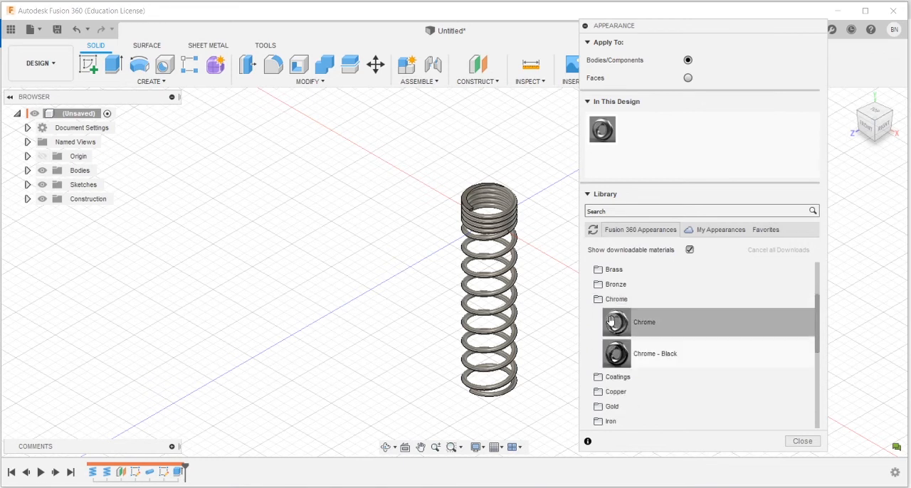
left_click_drag(611, 321, 508, 238)
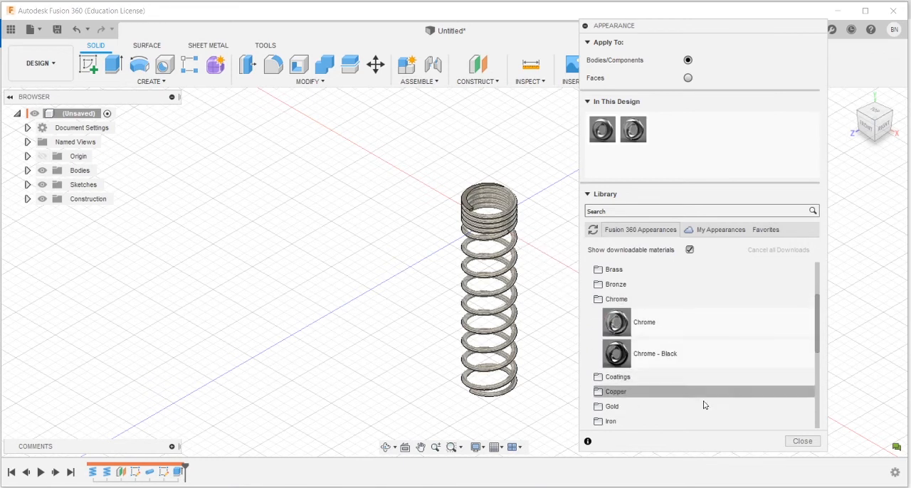
left_click(802, 442)
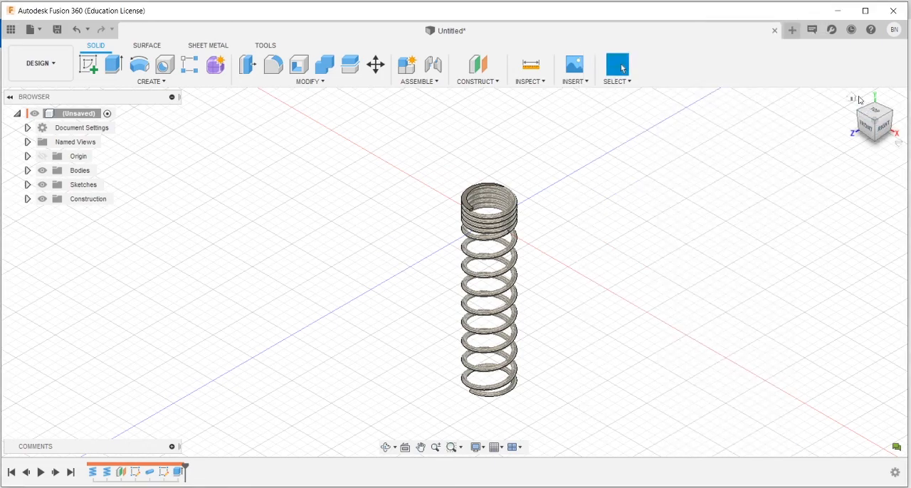
Step: Save the design as "element 10" in the Pencil location
left_click(851, 96)
middle_click_drag(553, 315, 530, 313, "shift")
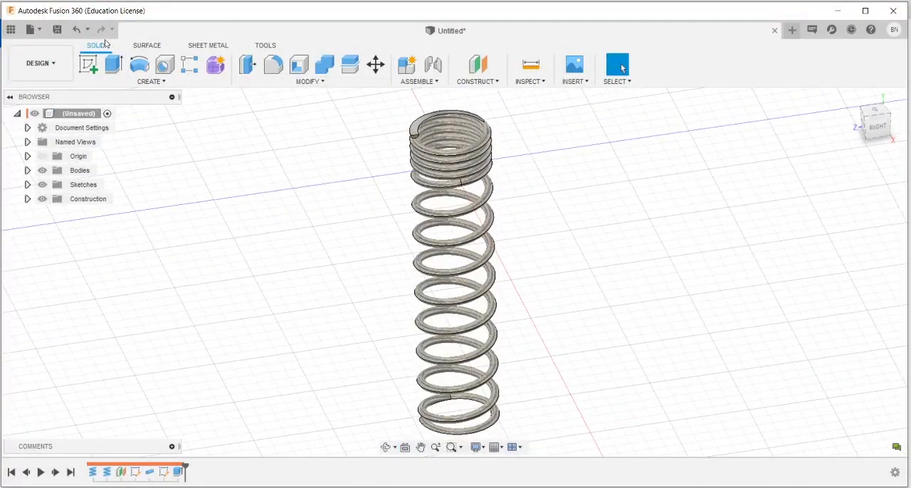
left_click(59, 32)
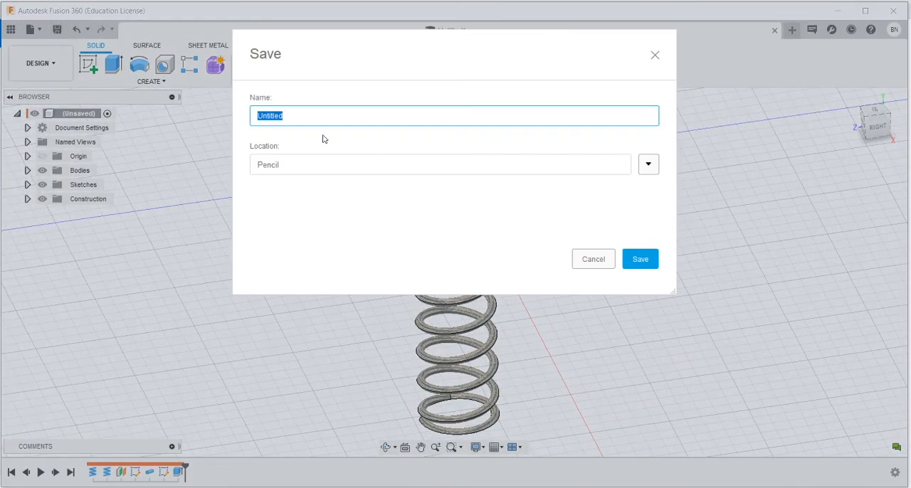
type("alement 10")
left_click(645, 260)
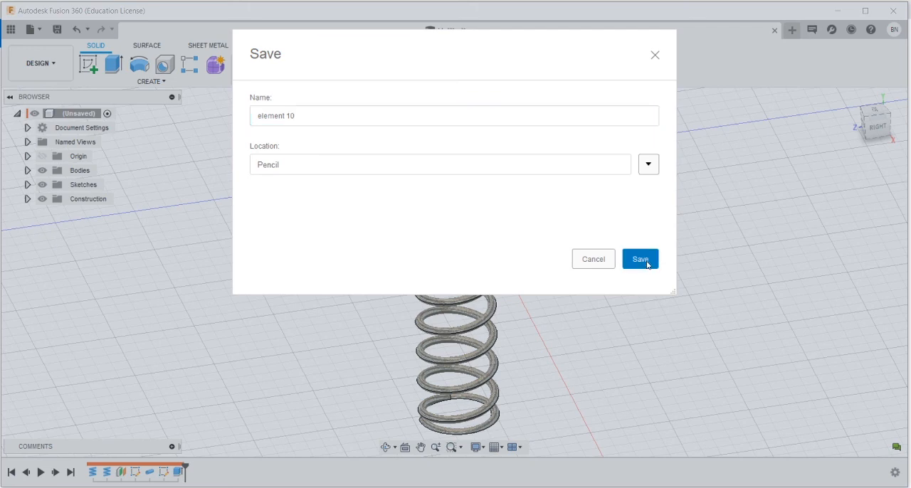